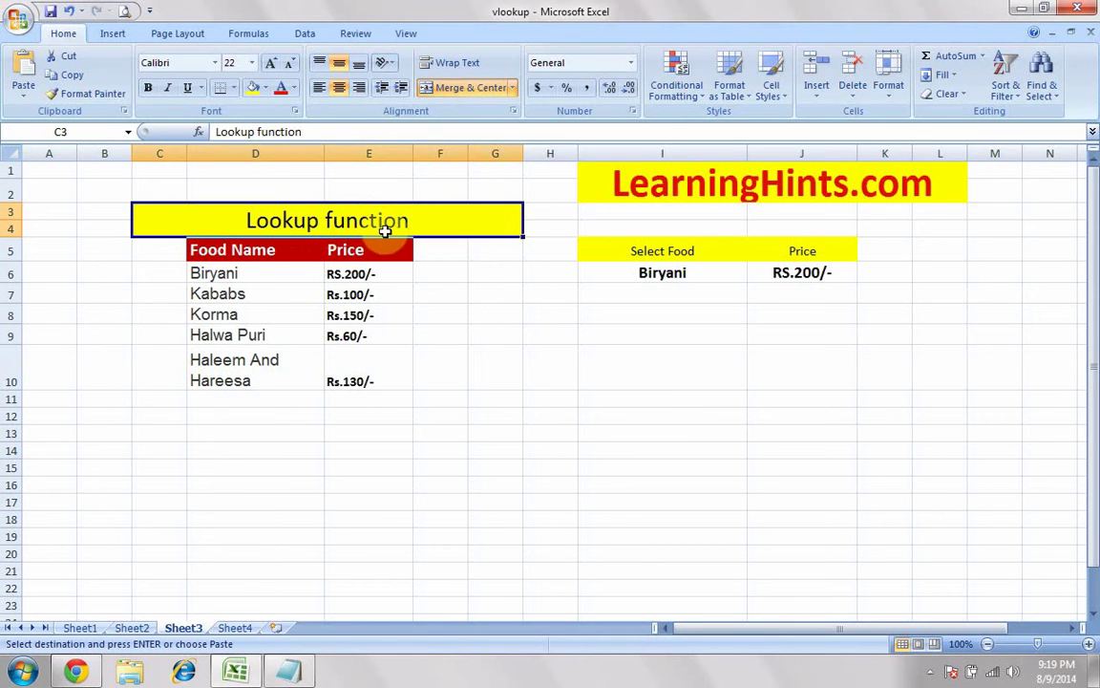
Examine the Food Name and Price table on Sheet3 and the lookup formula in the Price result cell J6.
click(254, 253)
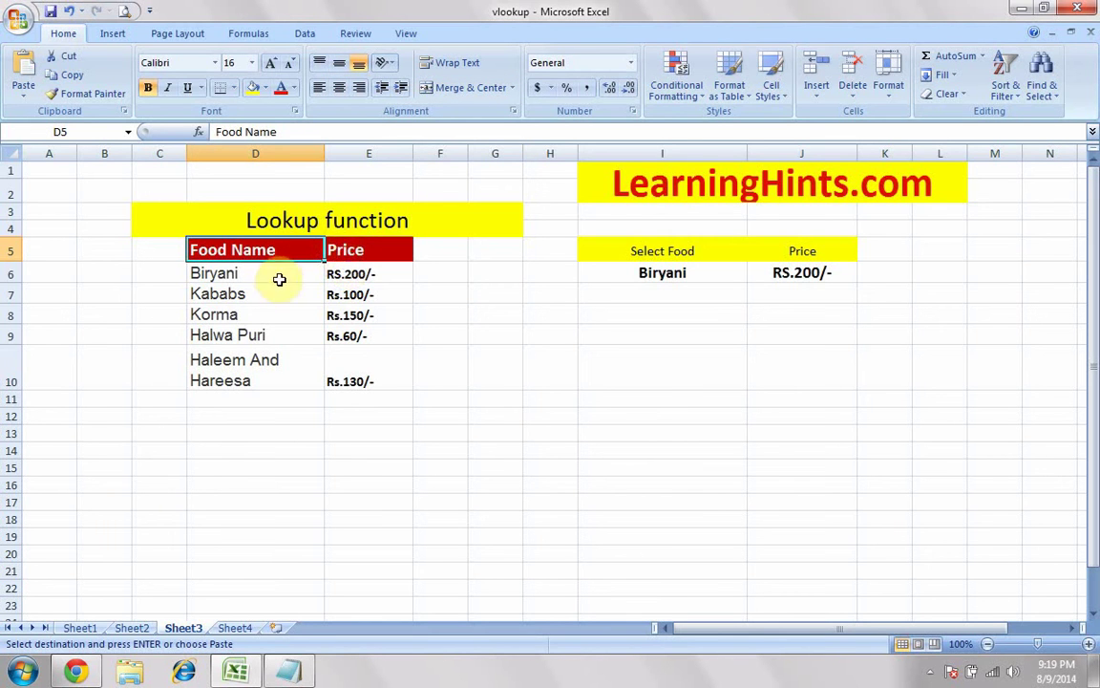
click(258, 314)
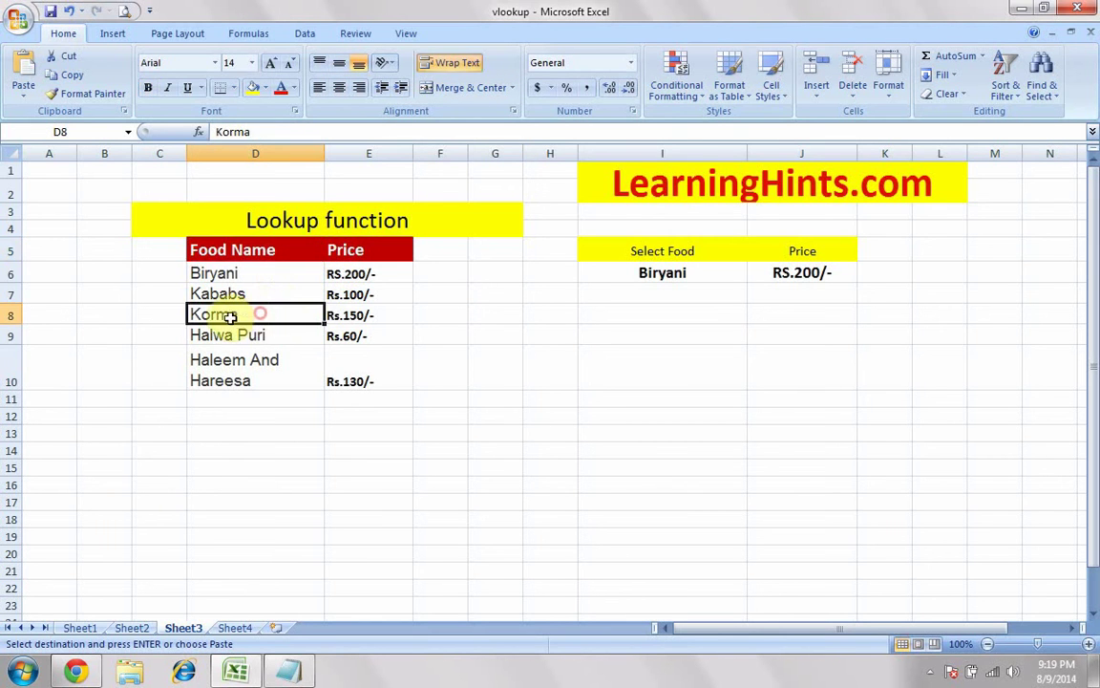
shift+click(354, 315)
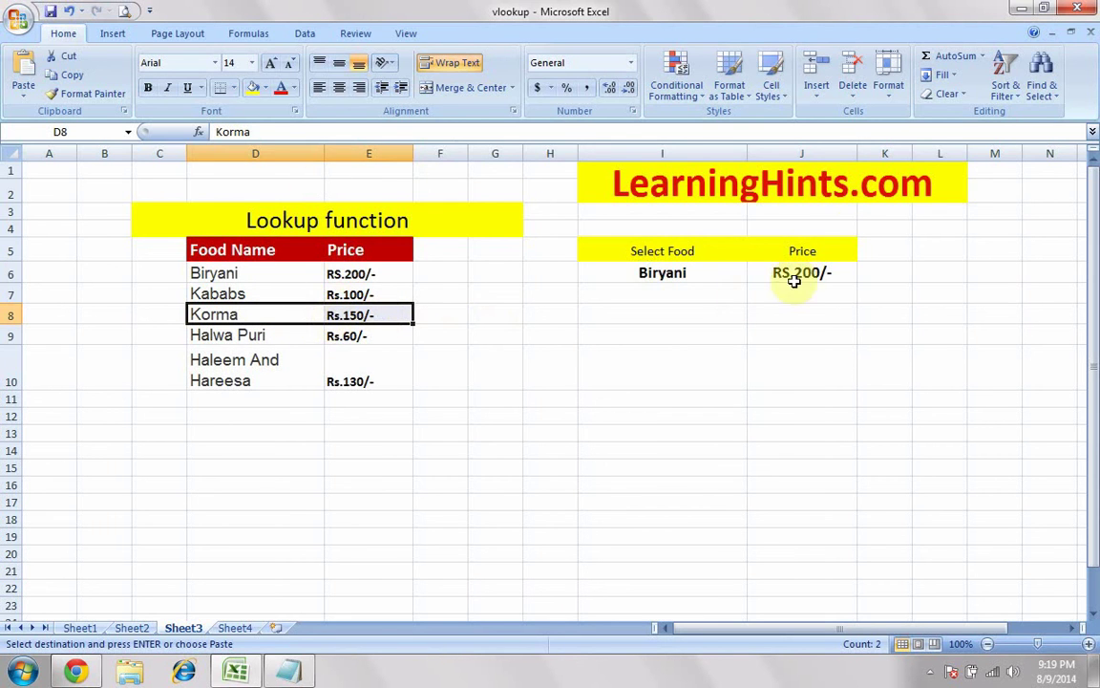
click(602, 272)
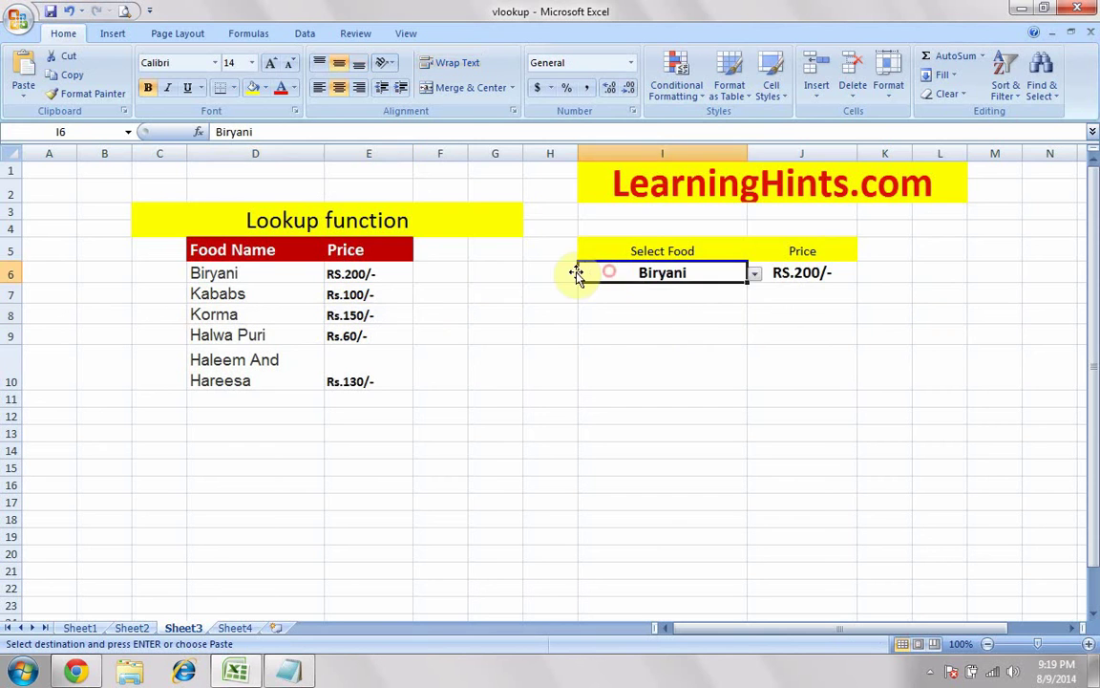
click(793, 272)
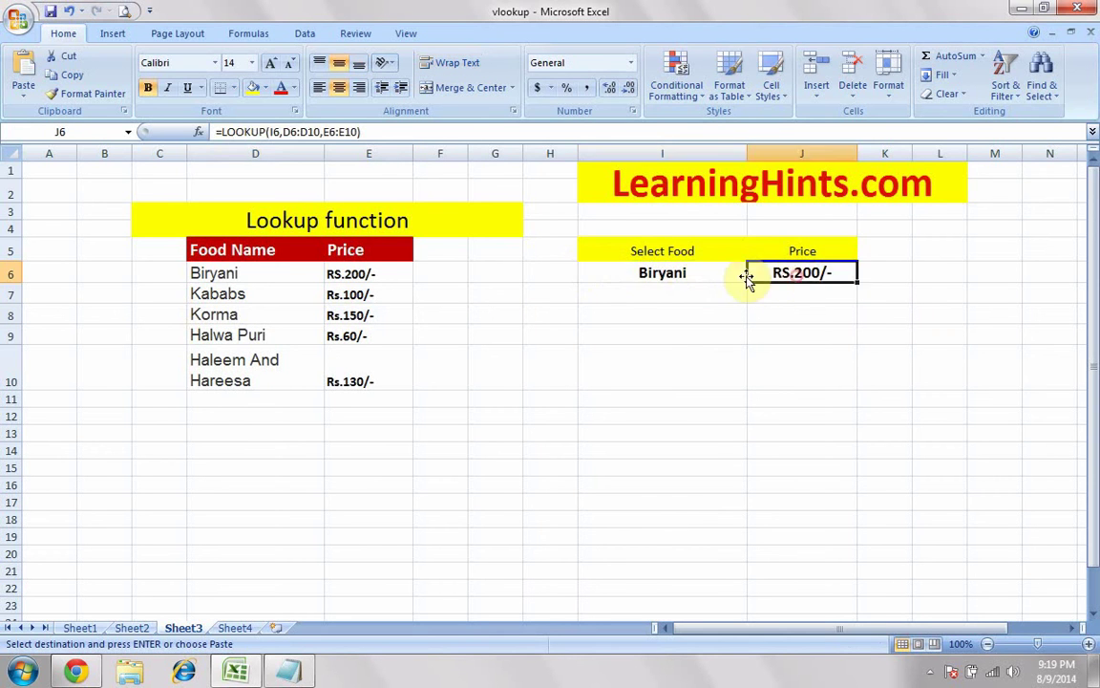
Choose Kababs in the Select Food cell I6 and compare the looked-up price with the Kababs row of the table.
click(740, 275)
click(754, 276)
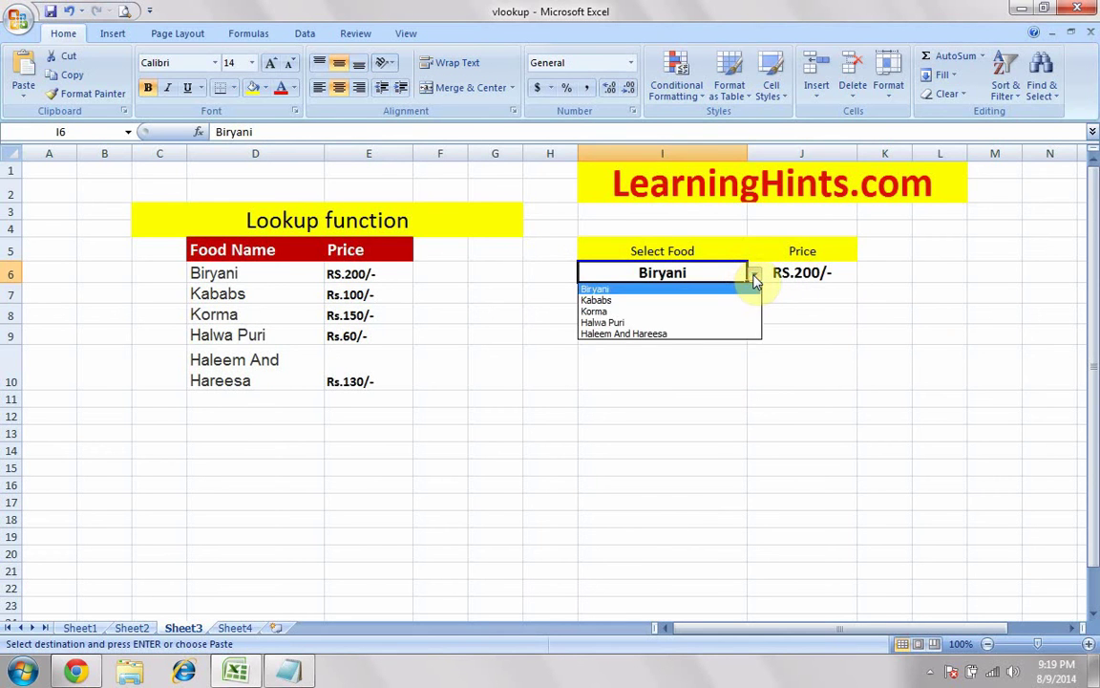
click(601, 299)
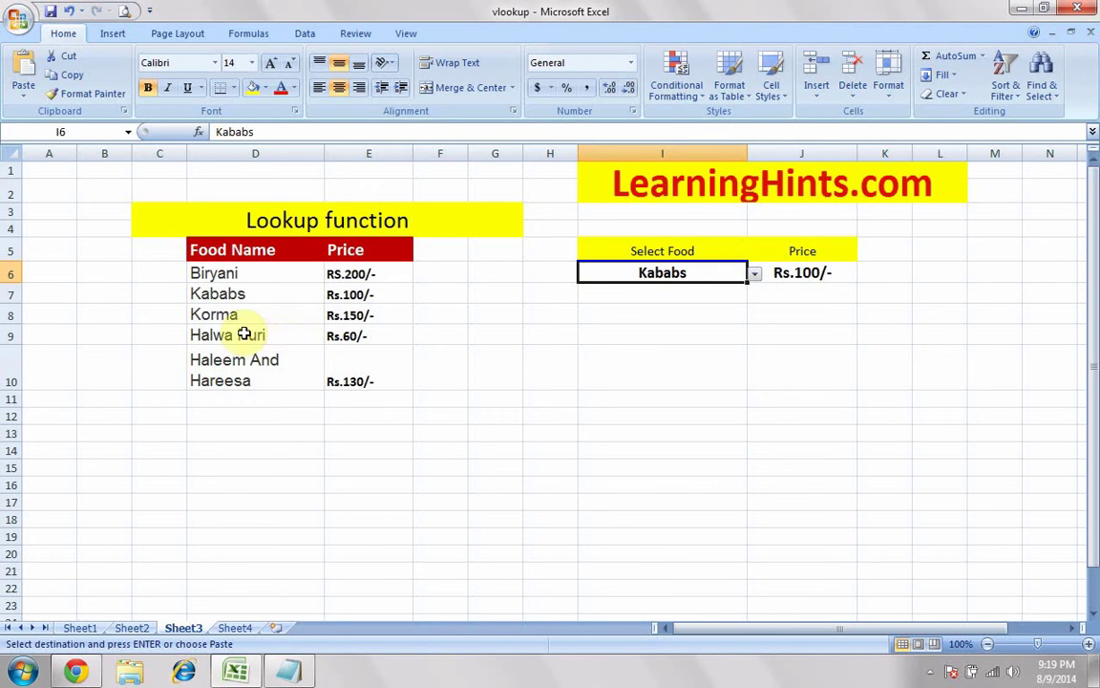
drag(227, 293, 353, 299)
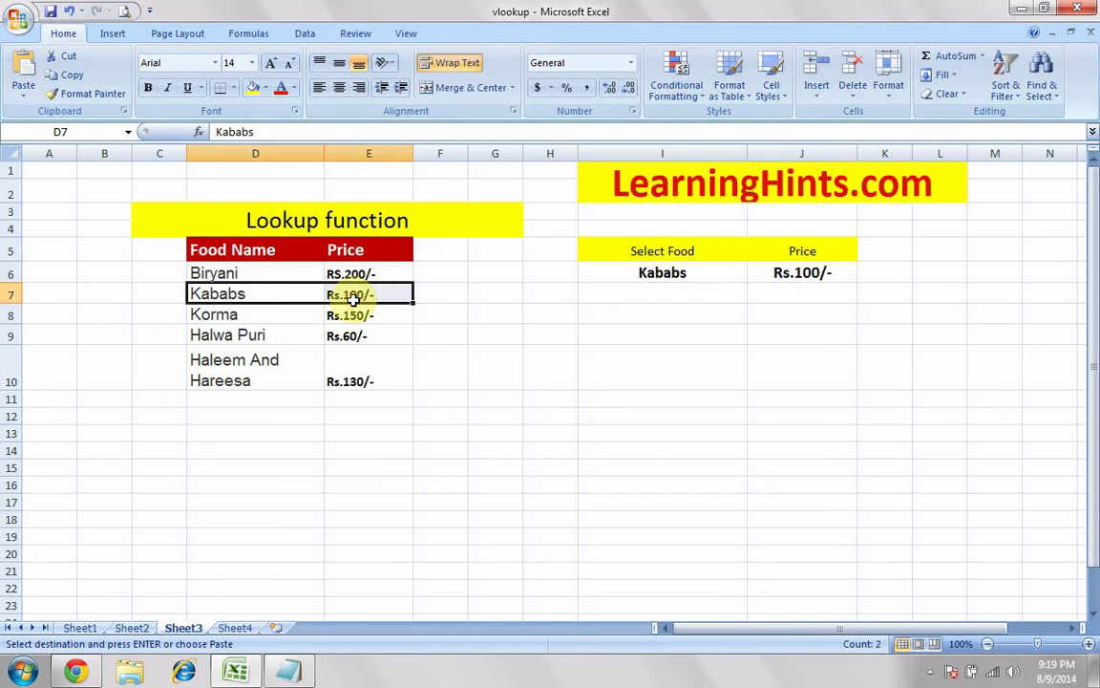
click(727, 273)
click(779, 274)
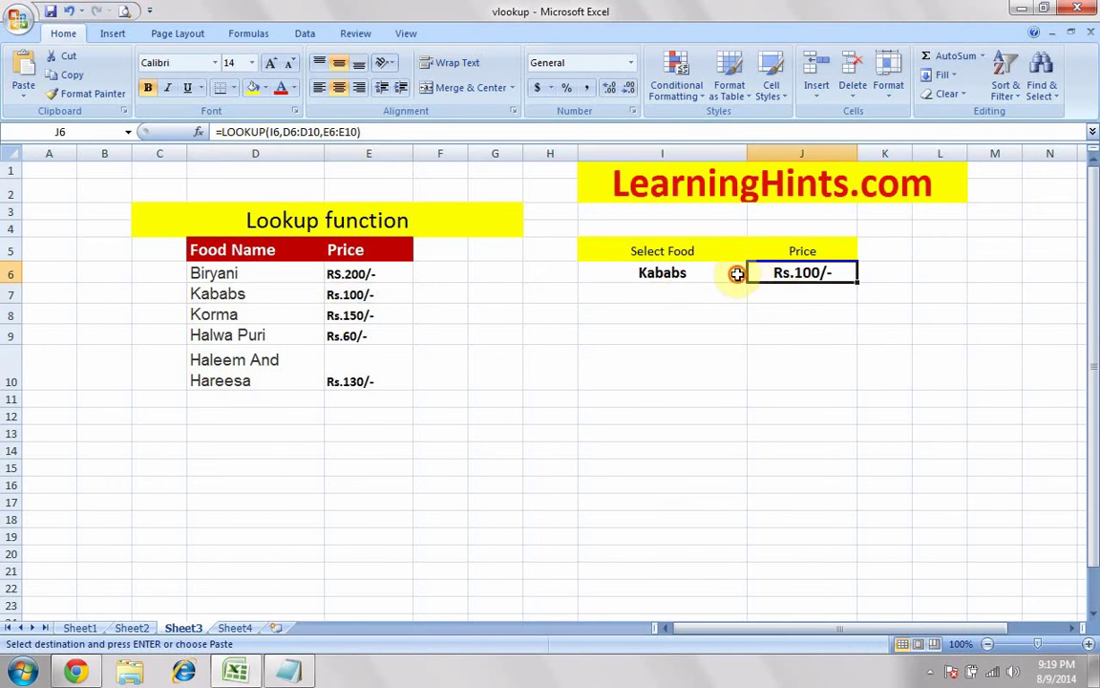
Choose Korma in the Select Food cell I6 and compare the looked-up price with the Korma row of the table.
click(738, 273)
click(754, 274)
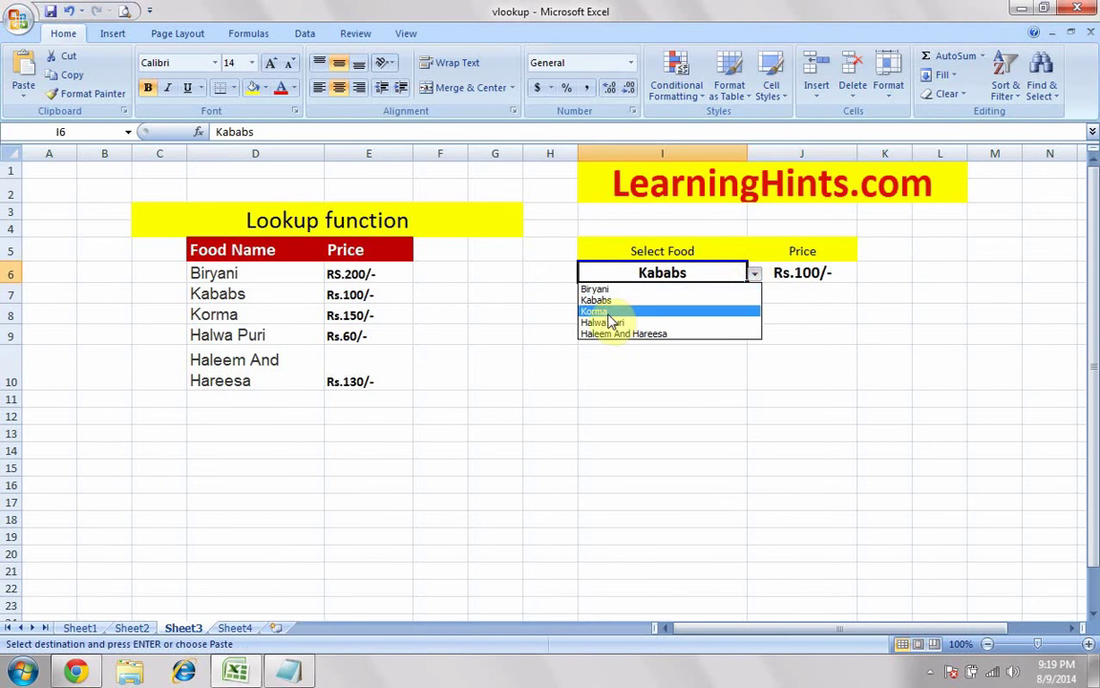
click(607, 316)
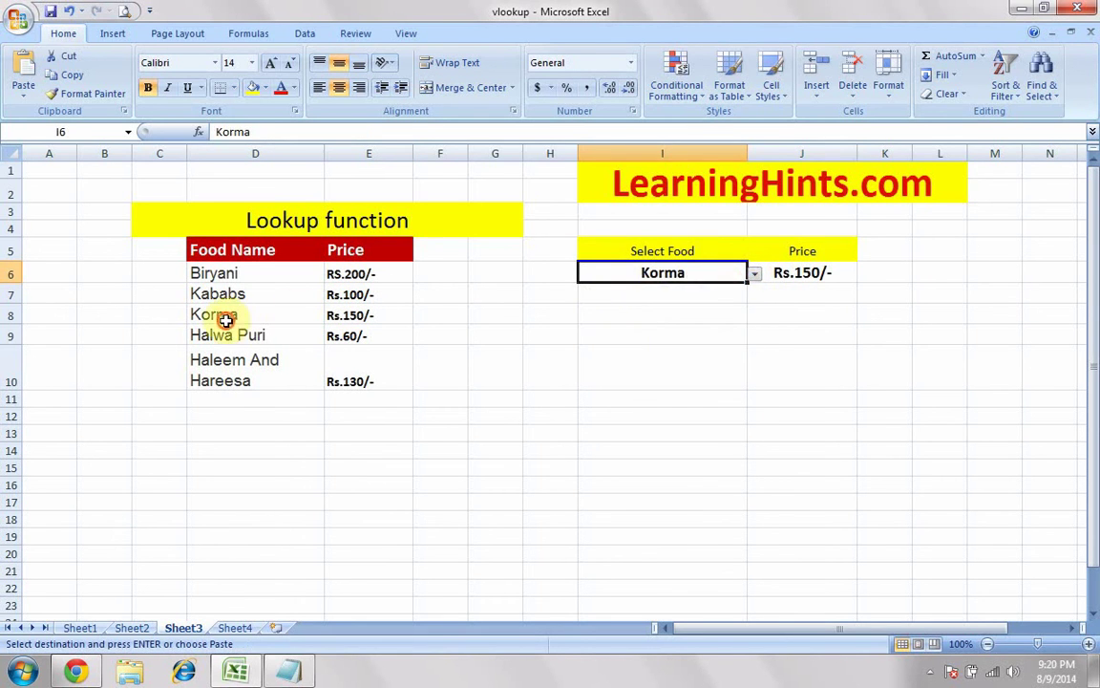
drag(221, 316, 344, 320)
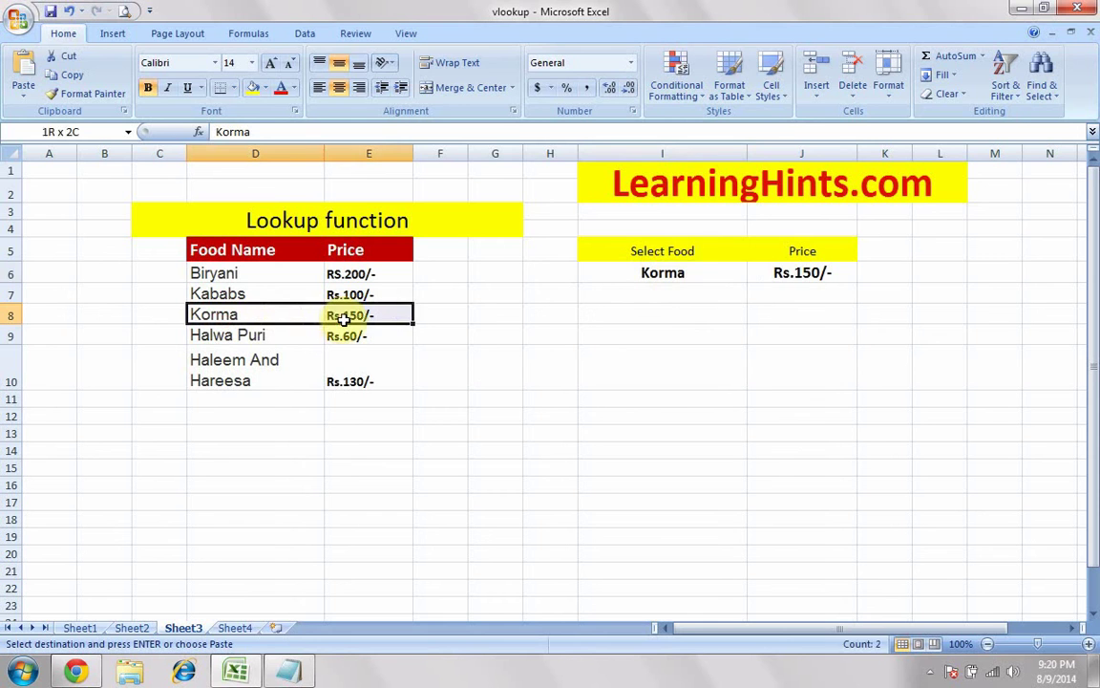
click(793, 268)
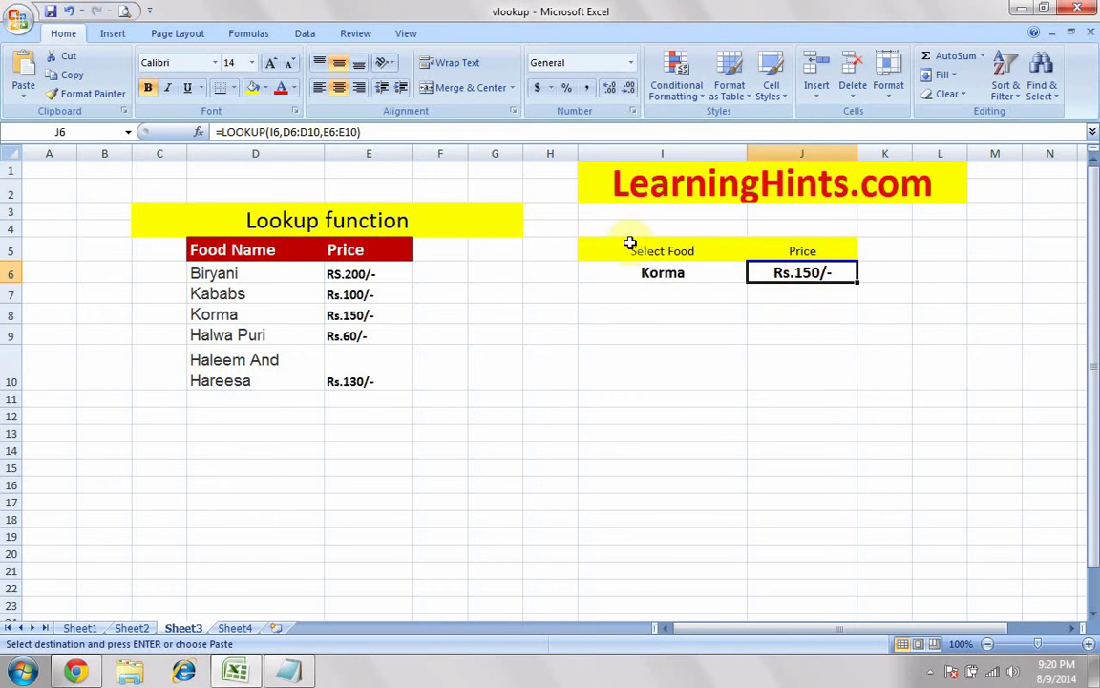
Switch to Sheet4, clear the pending copy selection, and set the data validation of cell J7 under Select Food to allow a List.
click(237, 630)
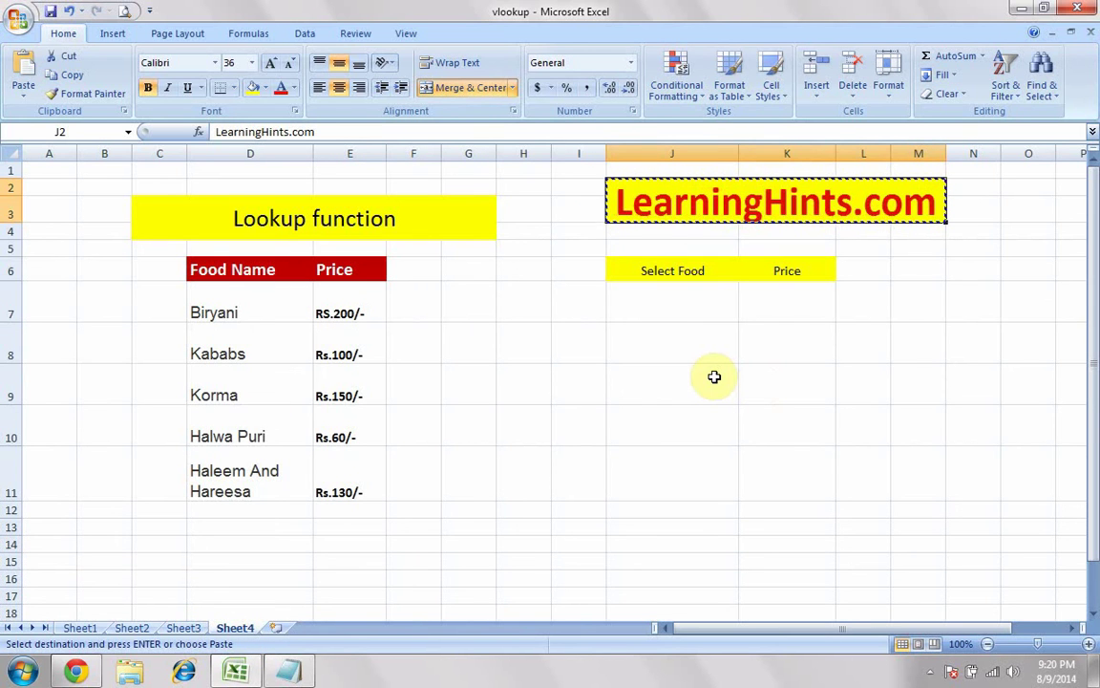
key(Escape)
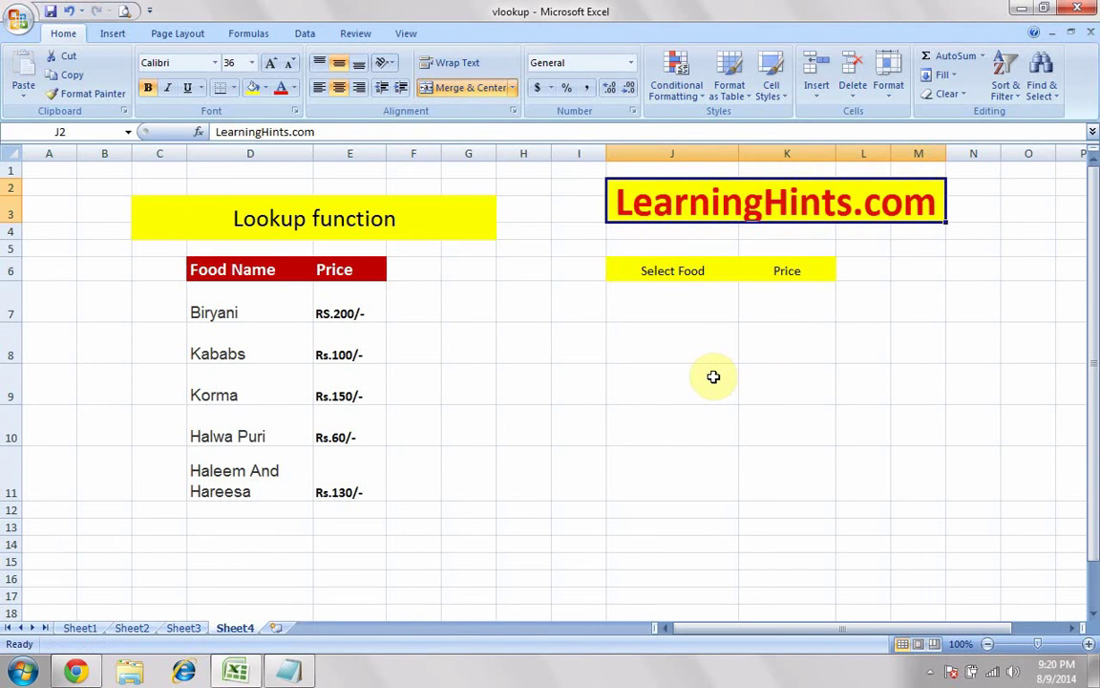
click(638, 300)
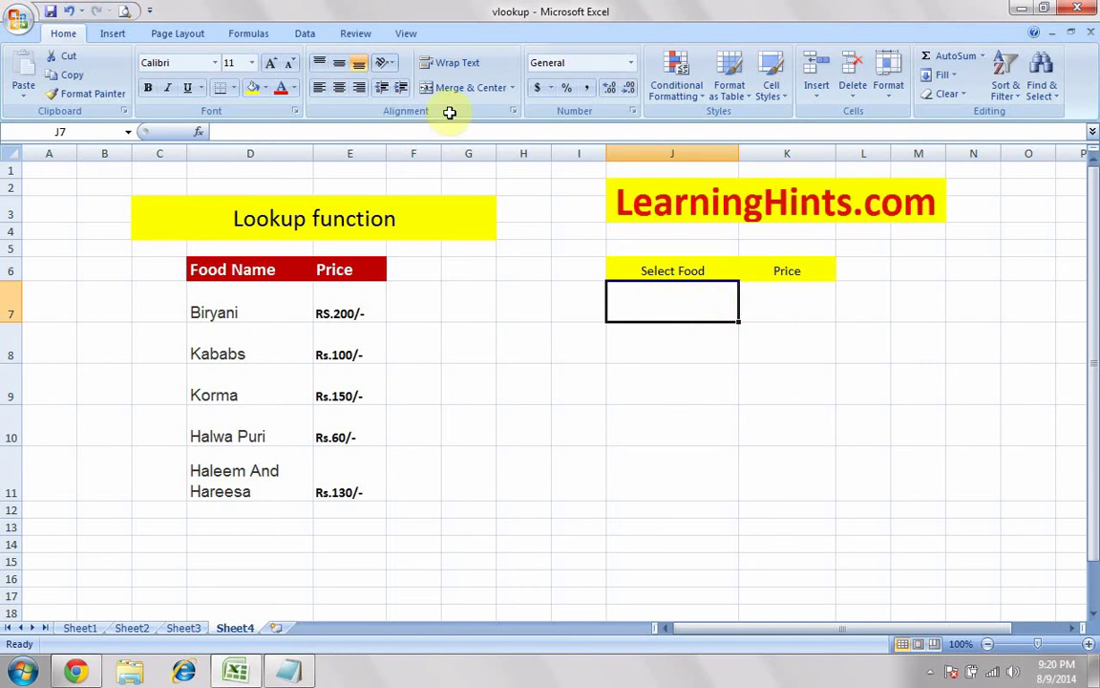
click(305, 35)
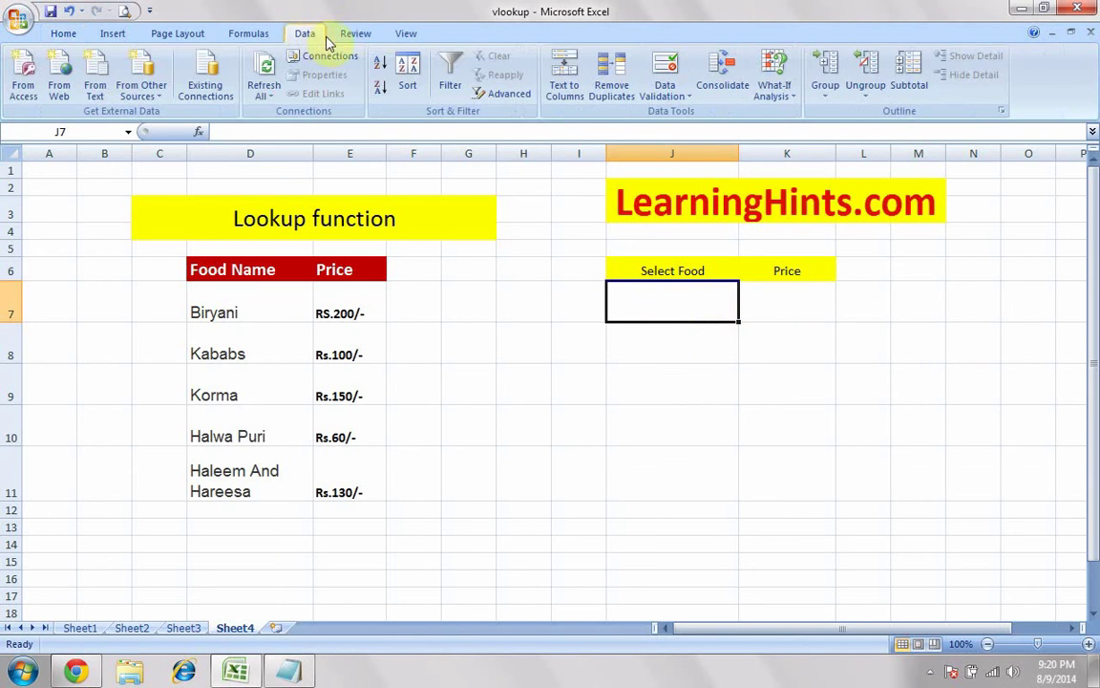
click(688, 96)
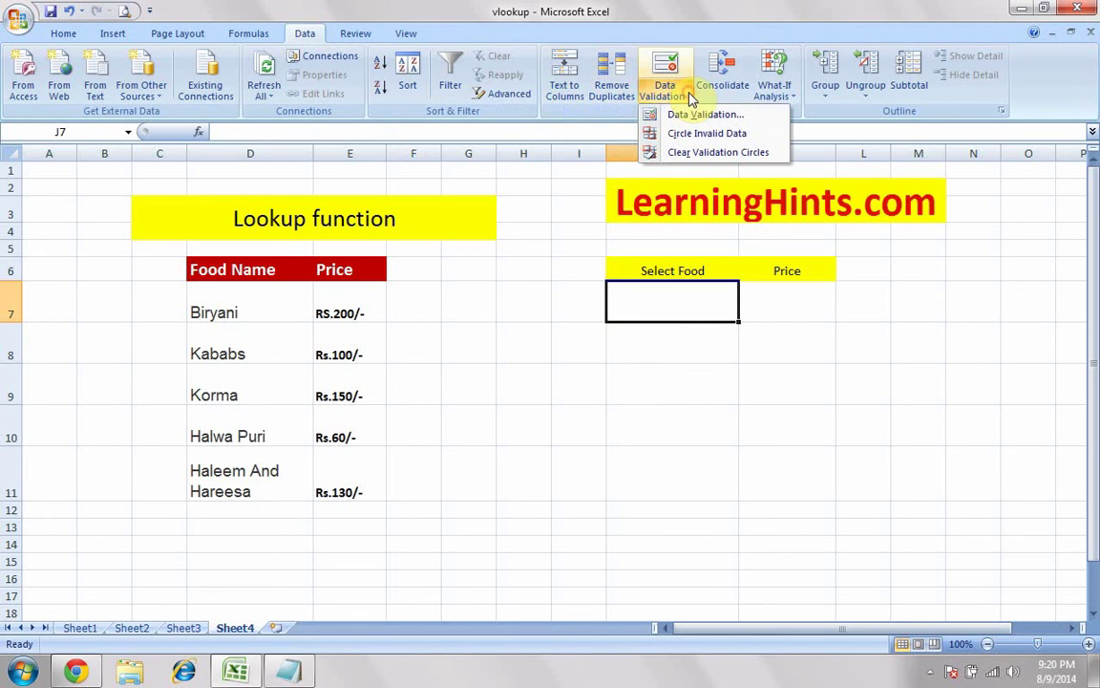
click(714, 116)
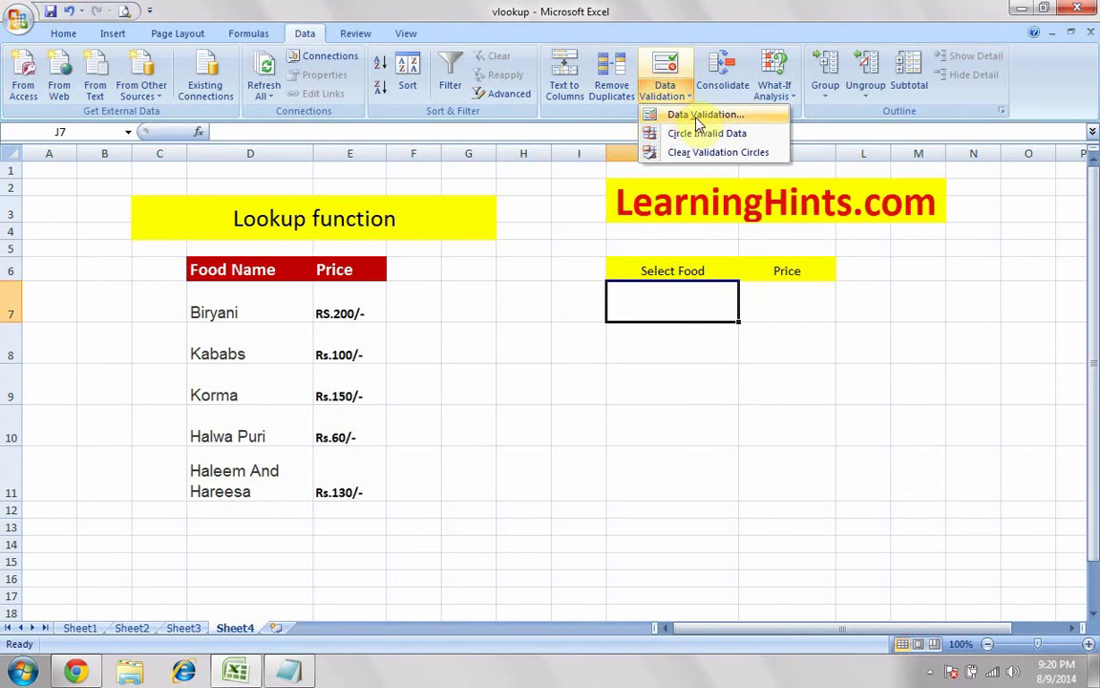
click(731, 116)
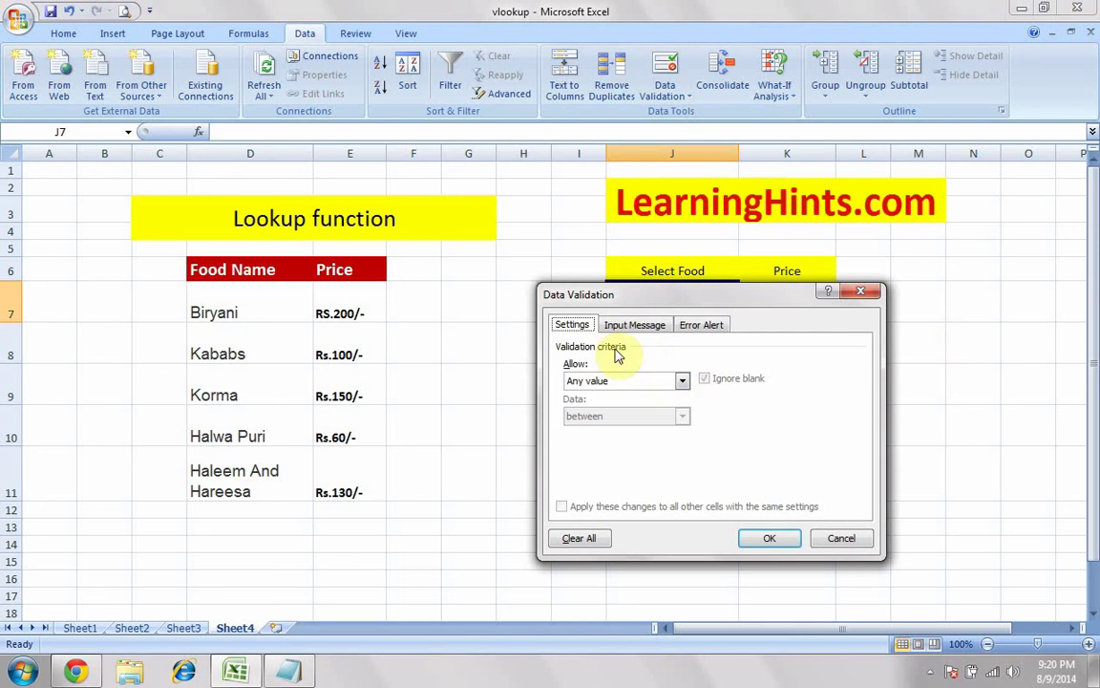
click(626, 381)
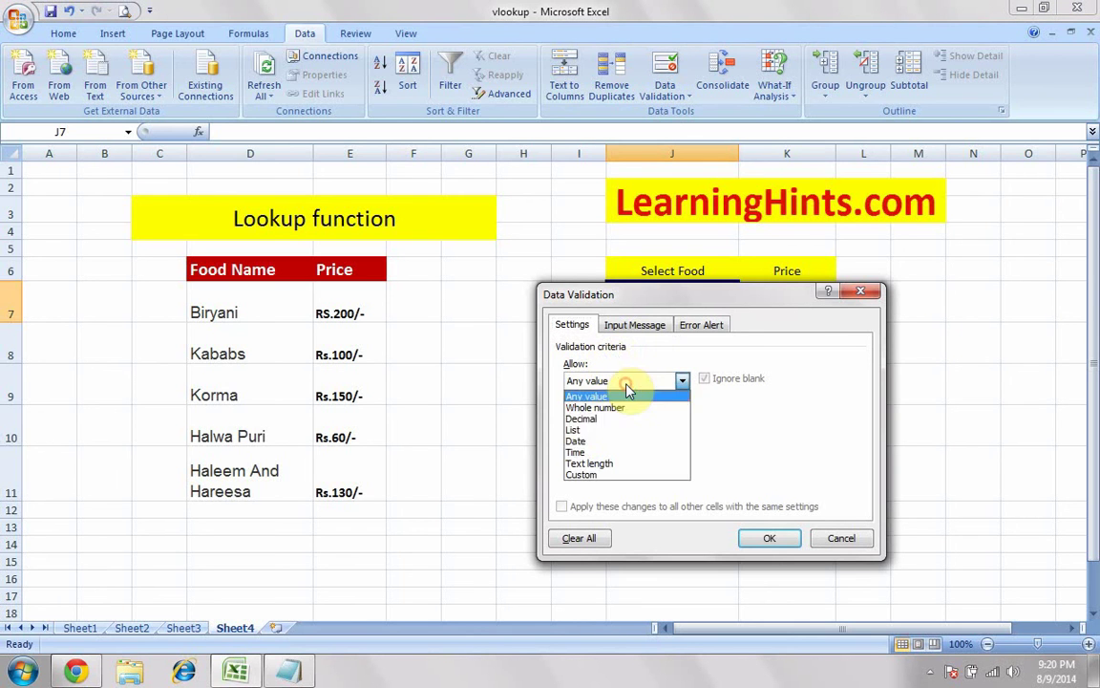
click(584, 435)
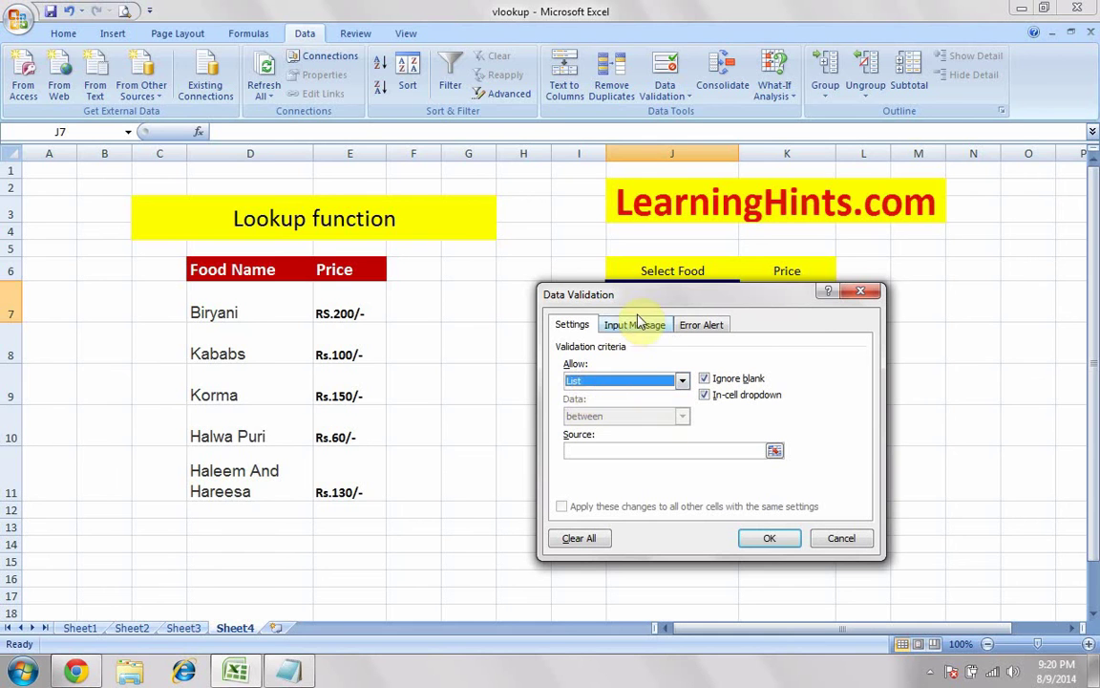
Set the validation list source to the food names in D7:D11, apply it, and choose Biryani in J7.
click(591, 450)
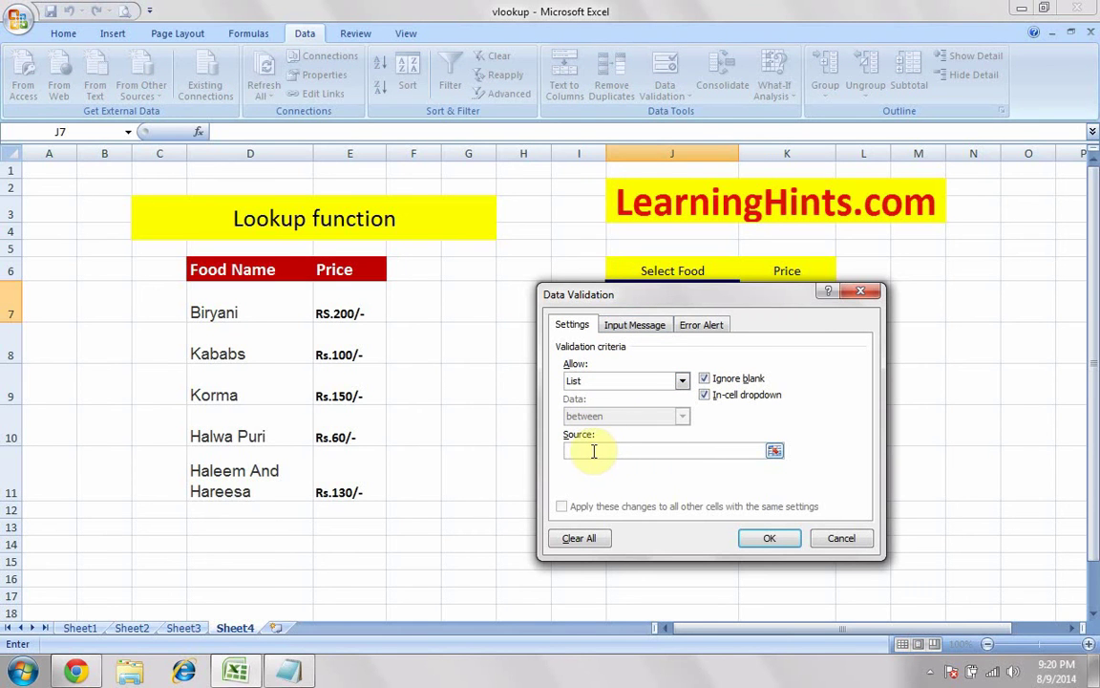
drag(780, 323, 778, 315)
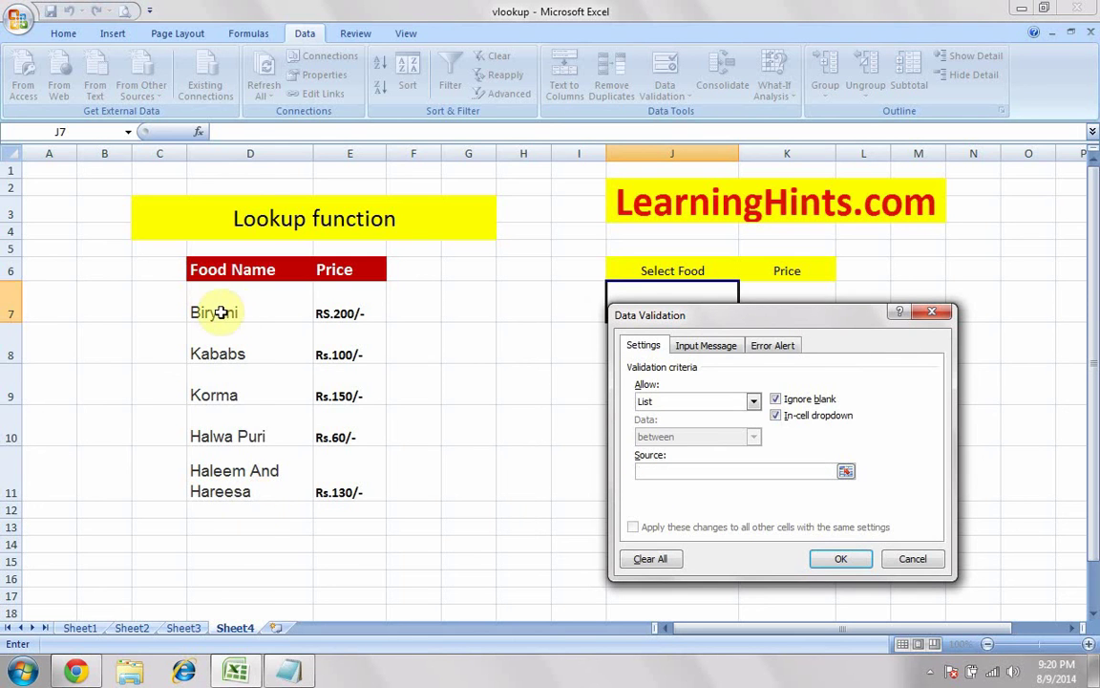
drag(215, 306, 244, 491)
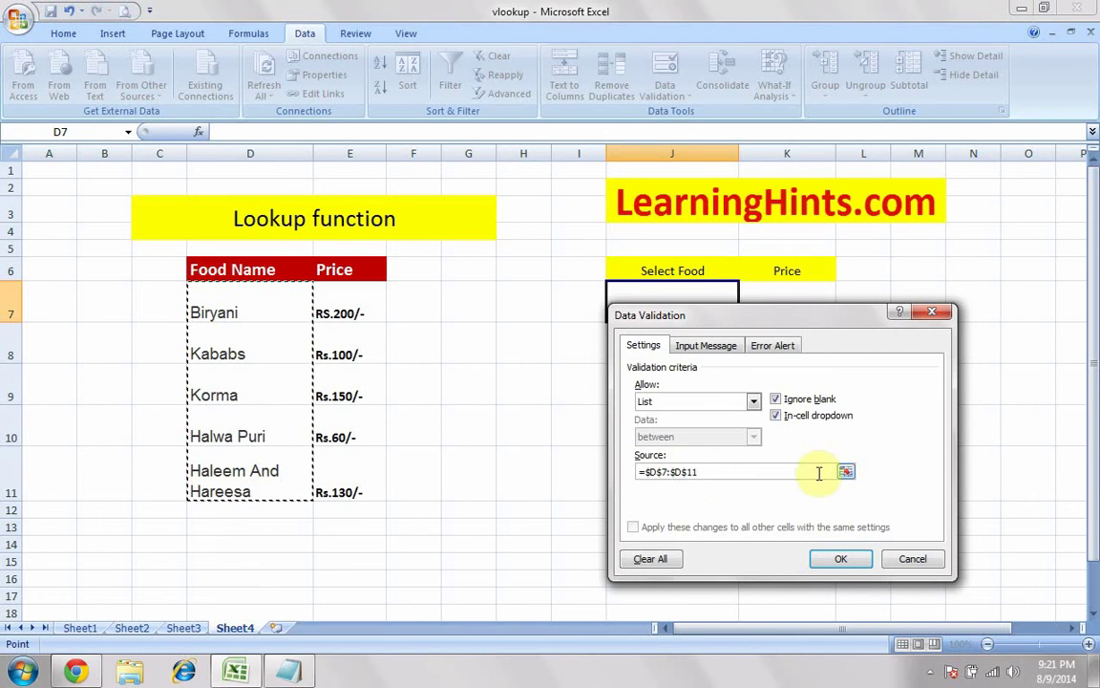
drag(810, 313, 746, 285)
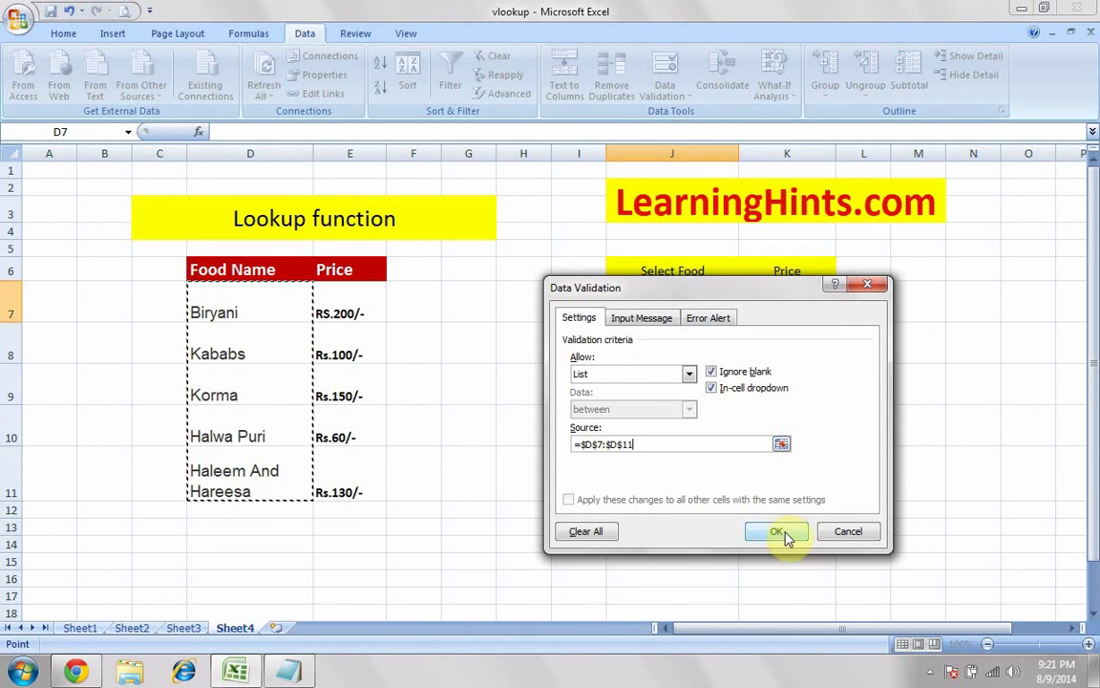
click(778, 532)
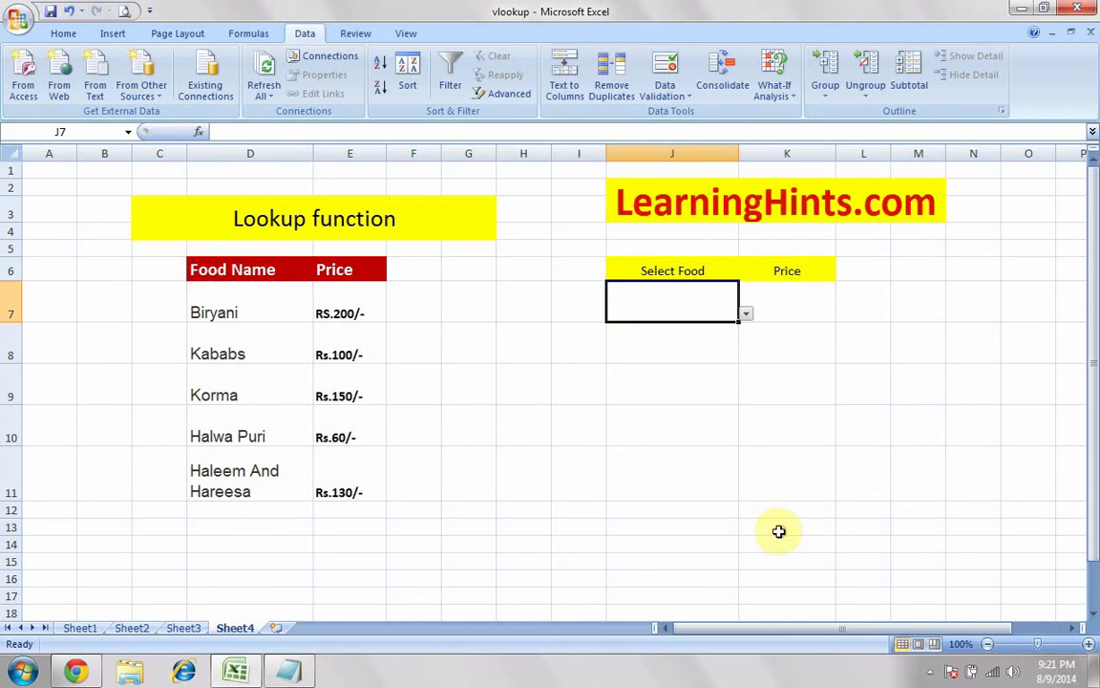
click(745, 317)
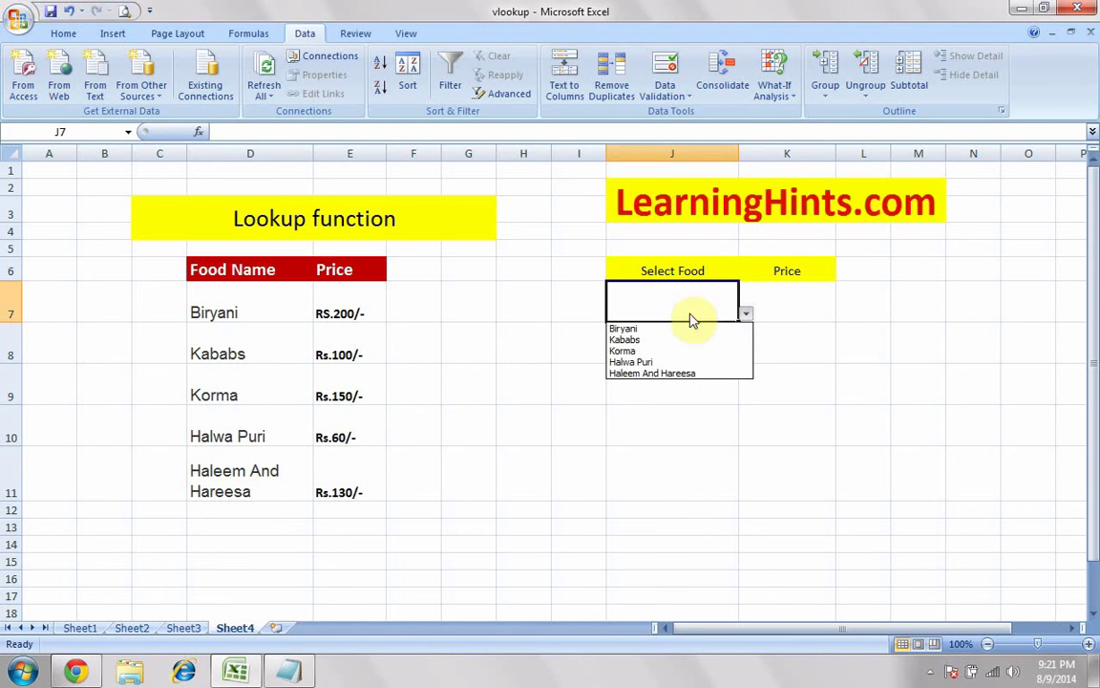
click(645, 330)
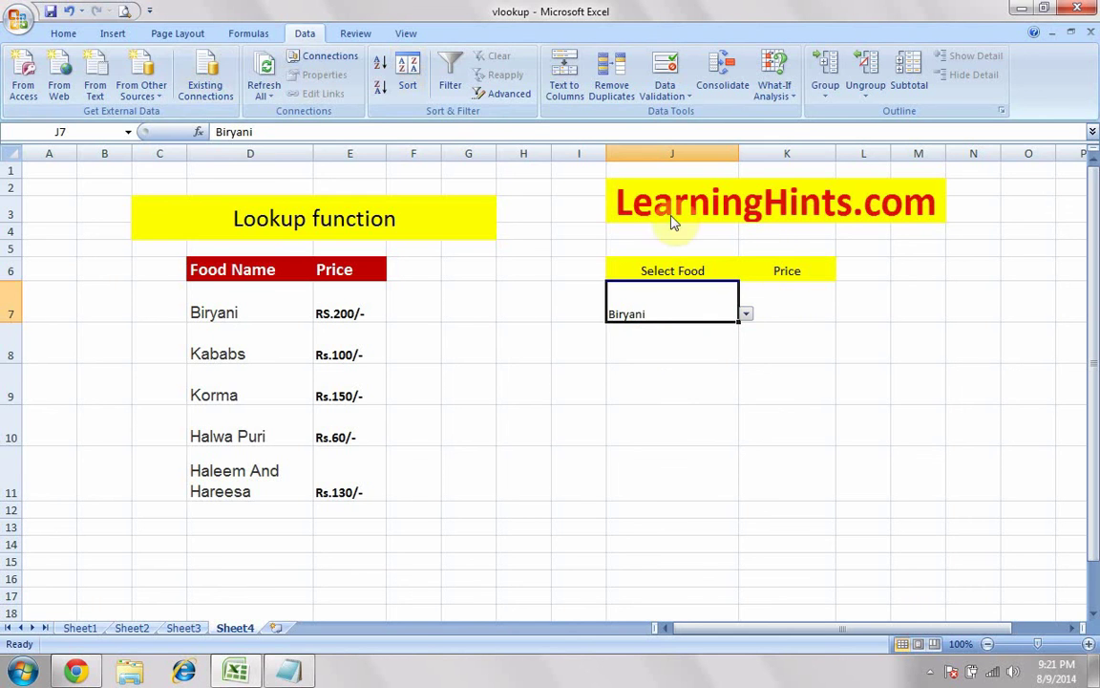
Increase the font size of cells J7:K7 to 18 and widen column J slightly.
click(63, 33)
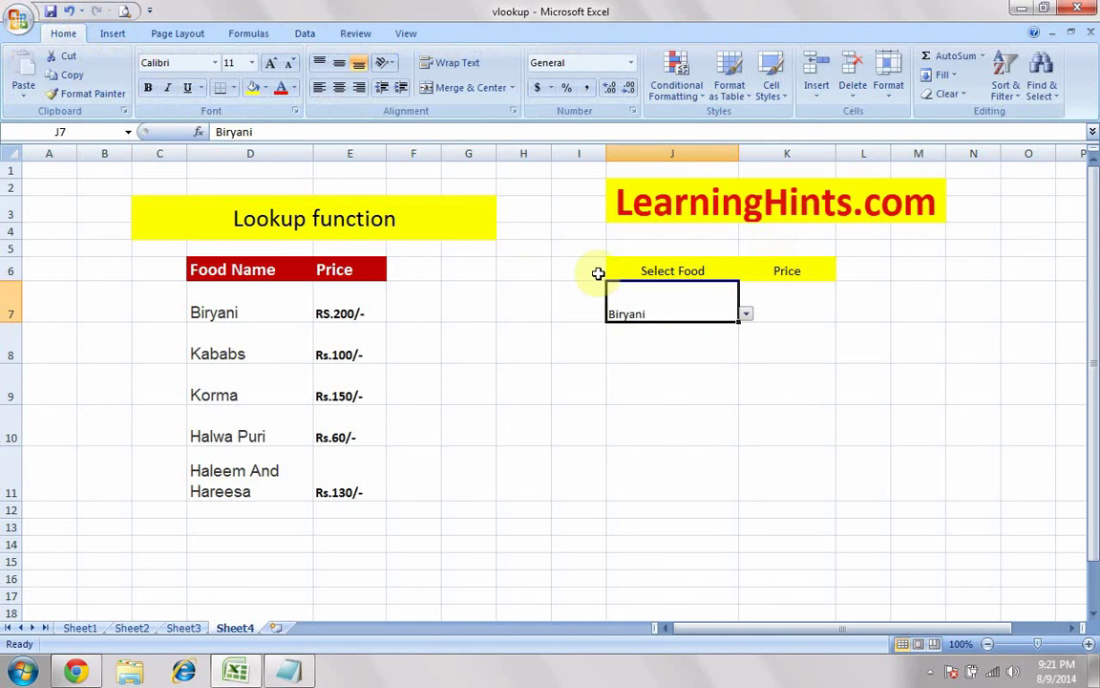
click(805, 309)
drag(670, 299, 759, 302)
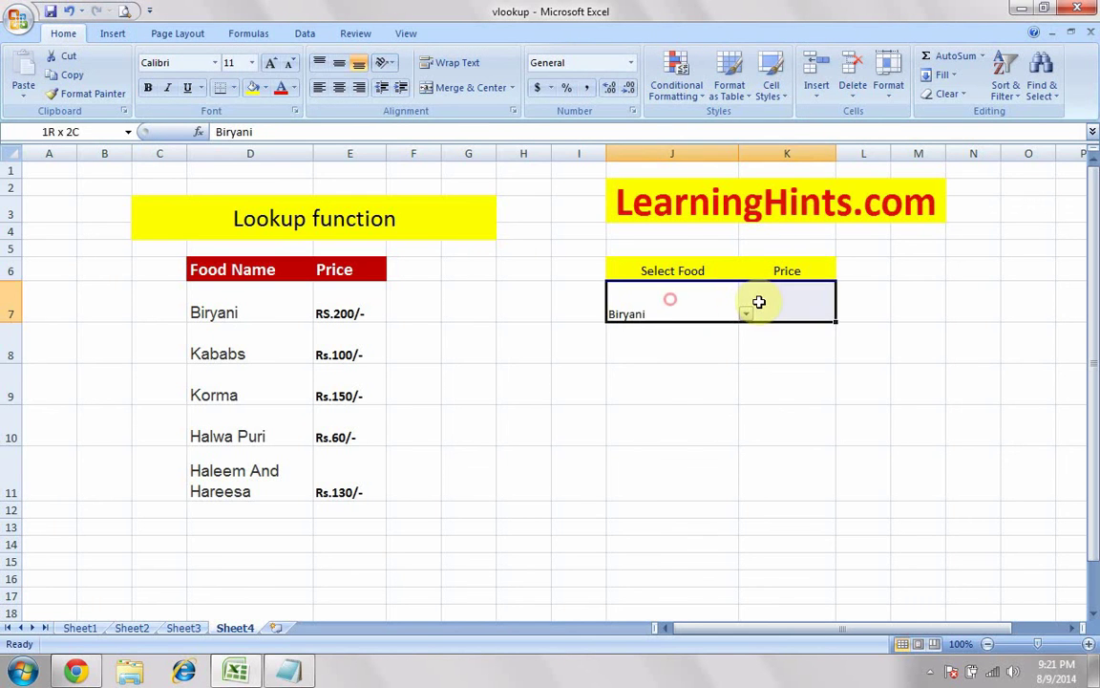
click(271, 64)
click(272, 63)
click(271, 63)
click(272, 63)
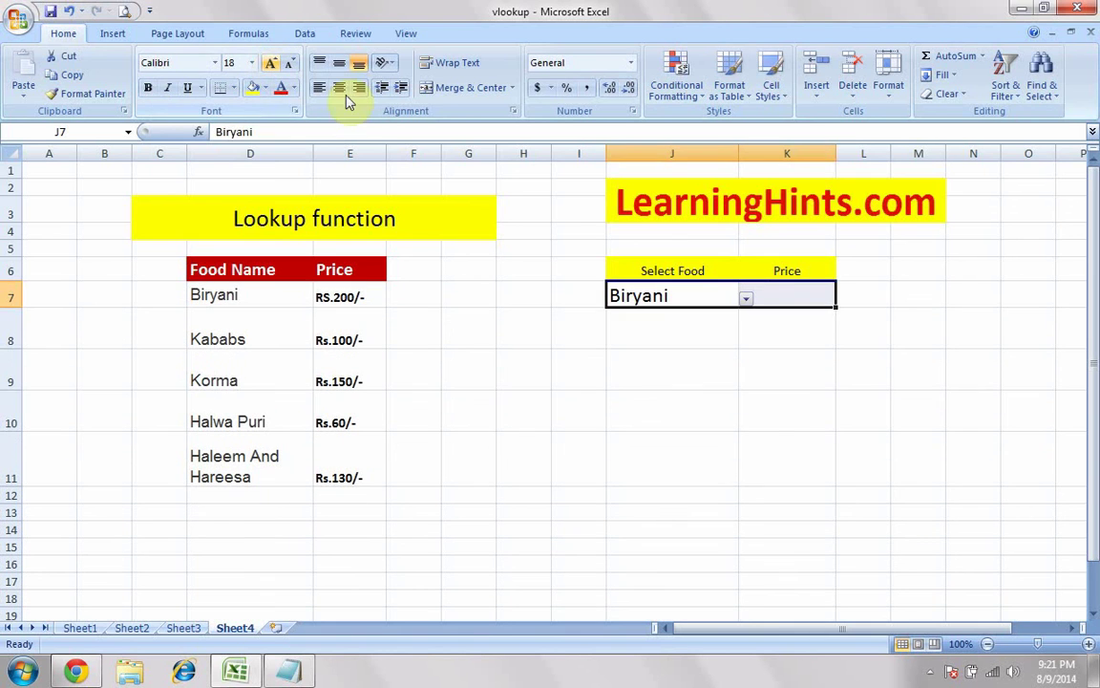
click(766, 410)
drag(737, 152, 748, 152)
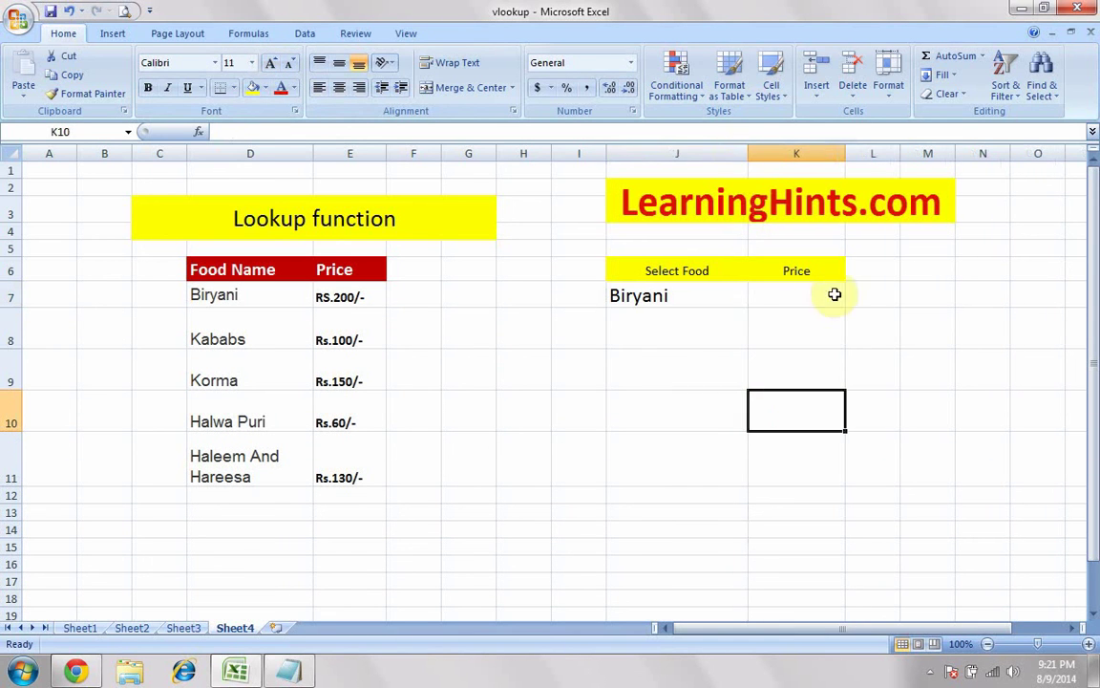
Check the food choices offered by the drop-down in cell J7 under Select Food.
click(735, 301)
click(808, 290)
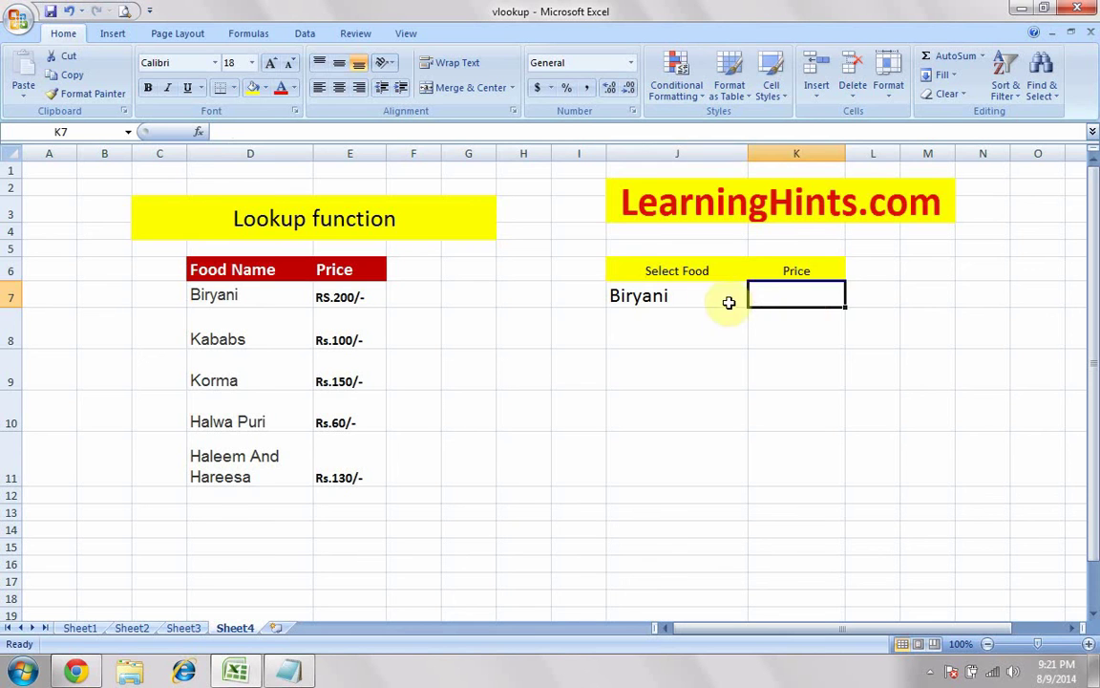
click(697, 297)
click(754, 302)
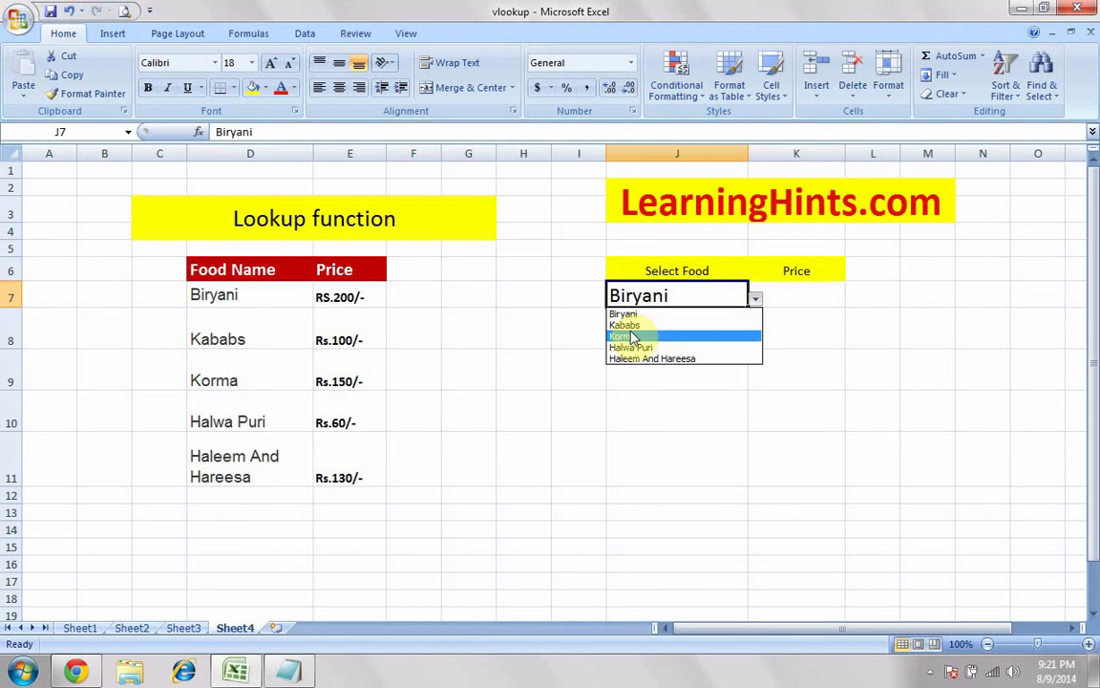
Insert the LOOKUP function from the Lookup & Reference category into K7, using the lookup_value,lookup_vector,result_vector argument list.
click(804, 296)
click(800, 293)
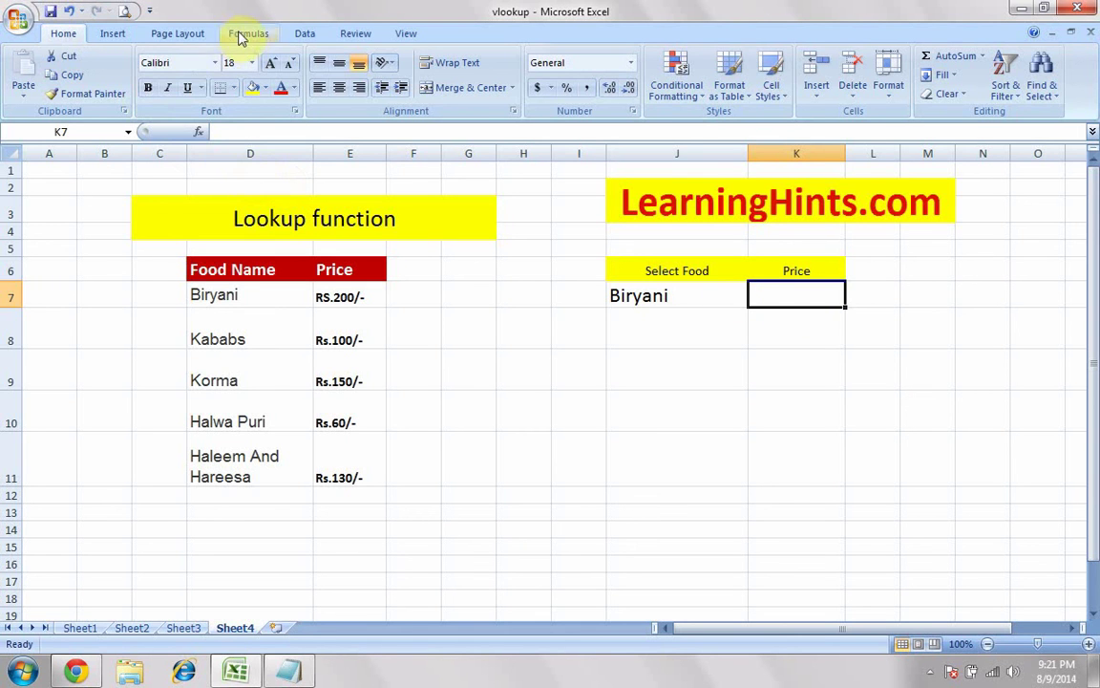
click(200, 134)
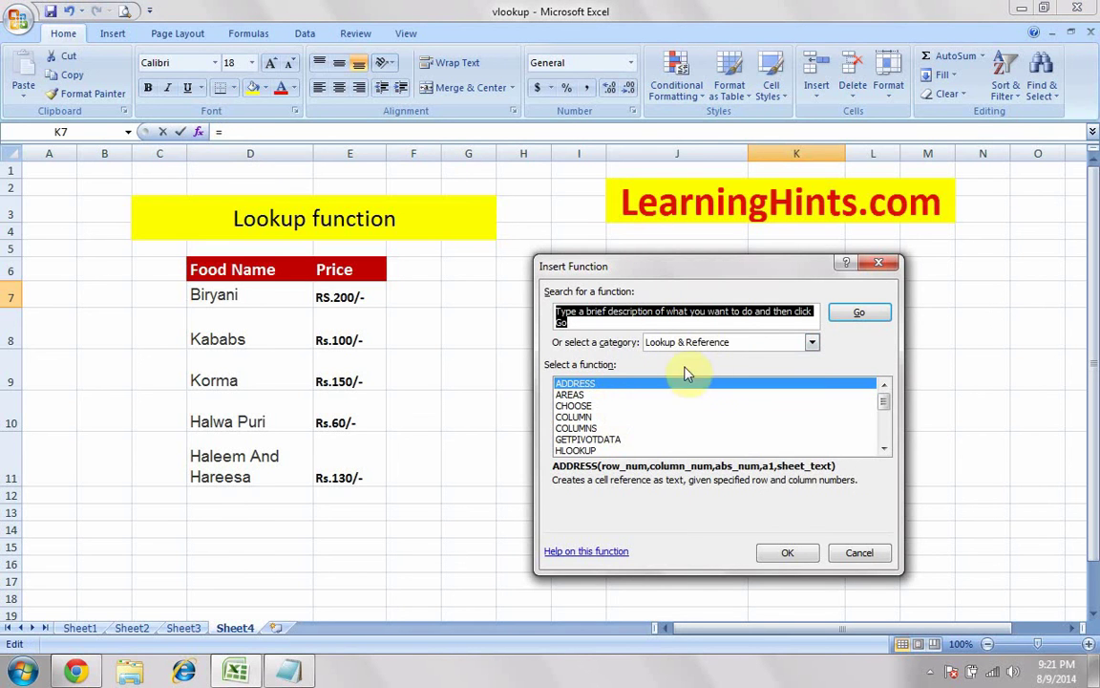
click(724, 342)
click(687, 424)
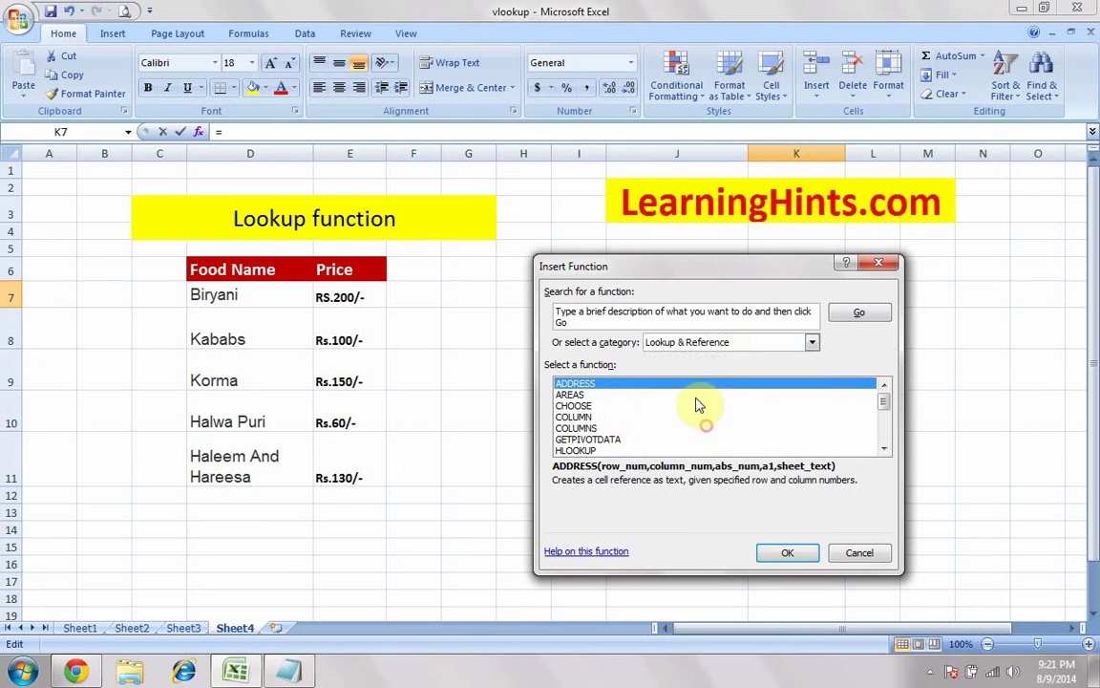
click(578, 428)
key(l)
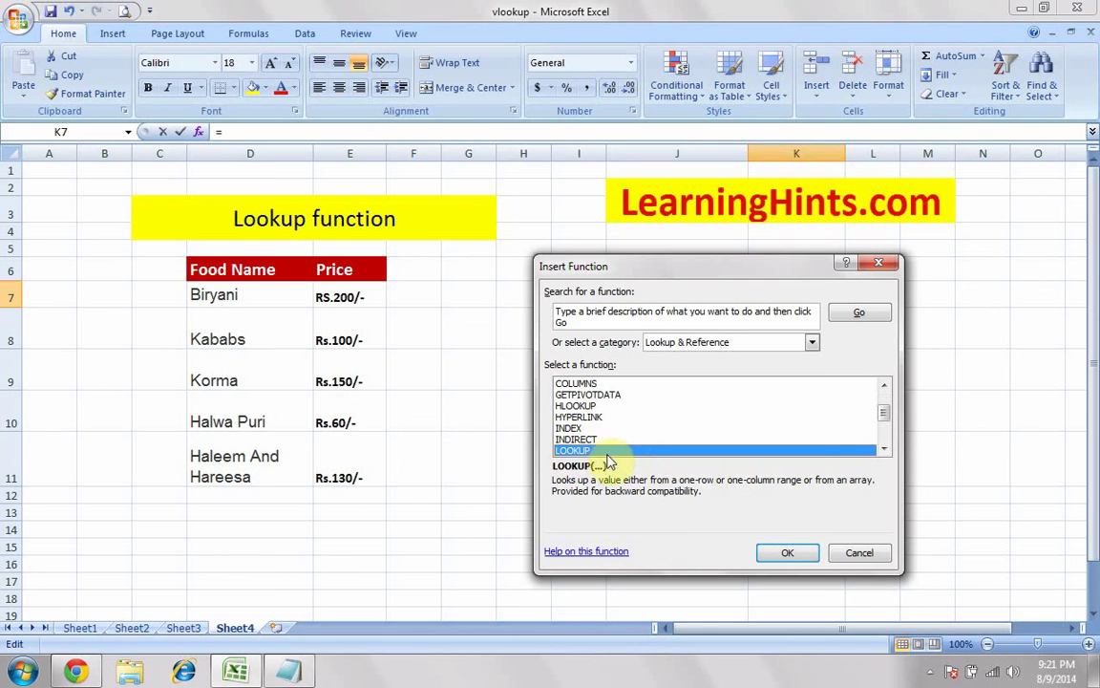
click(789, 554)
drag(680, 367, 651, 277)
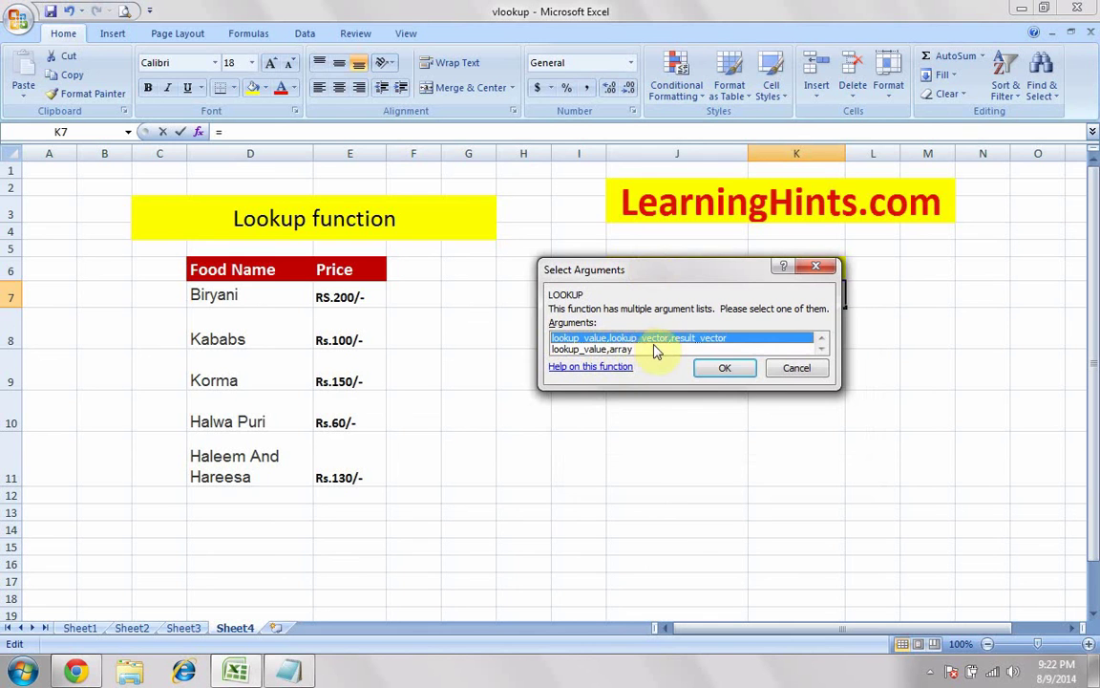
click(728, 369)
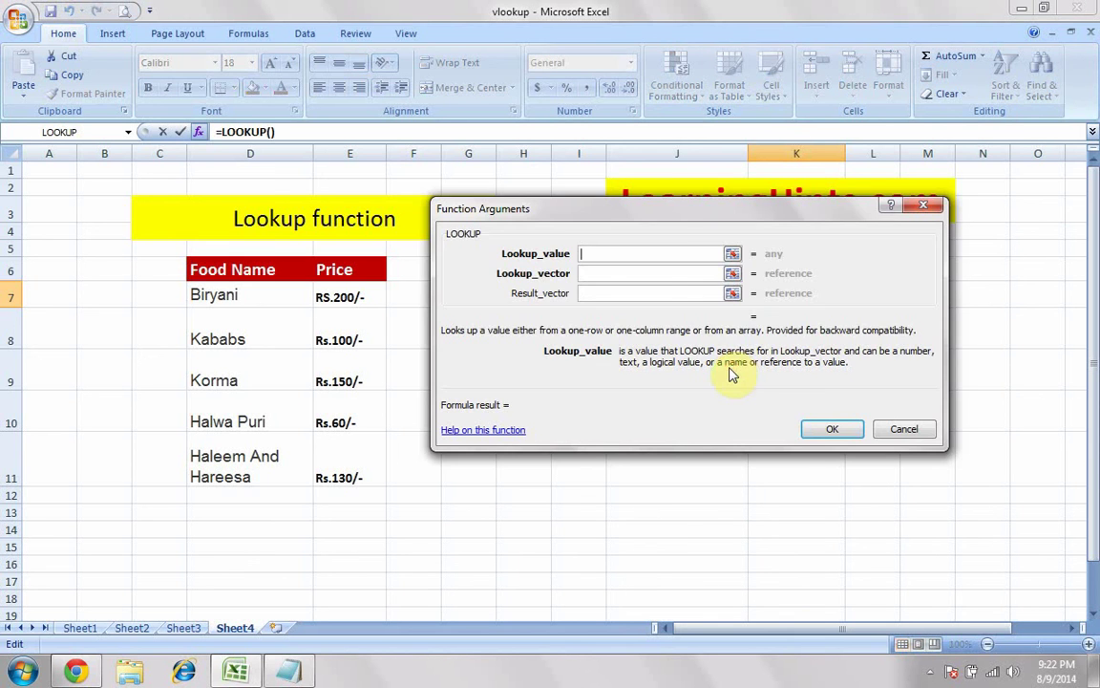
Set LOOKUP's Lookup_value to J7, Lookup_vector to D7:D11 and Result_vector to E7:E11, and apply the formula.
drag(650, 218, 723, 348)
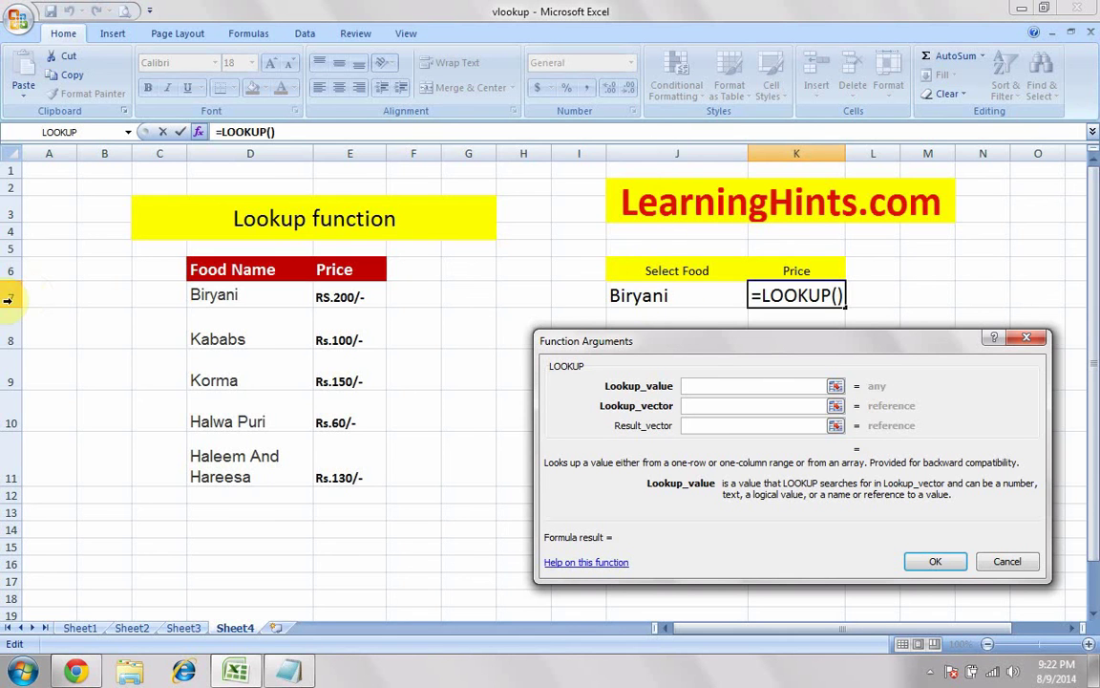
click(673, 298)
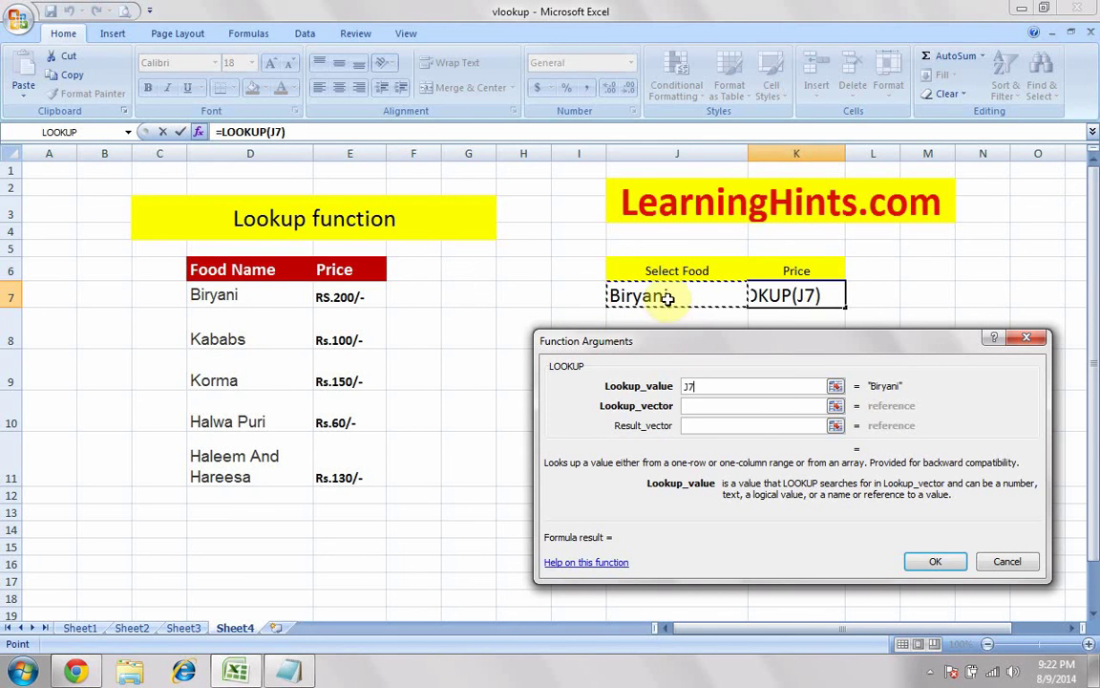
click(712, 410)
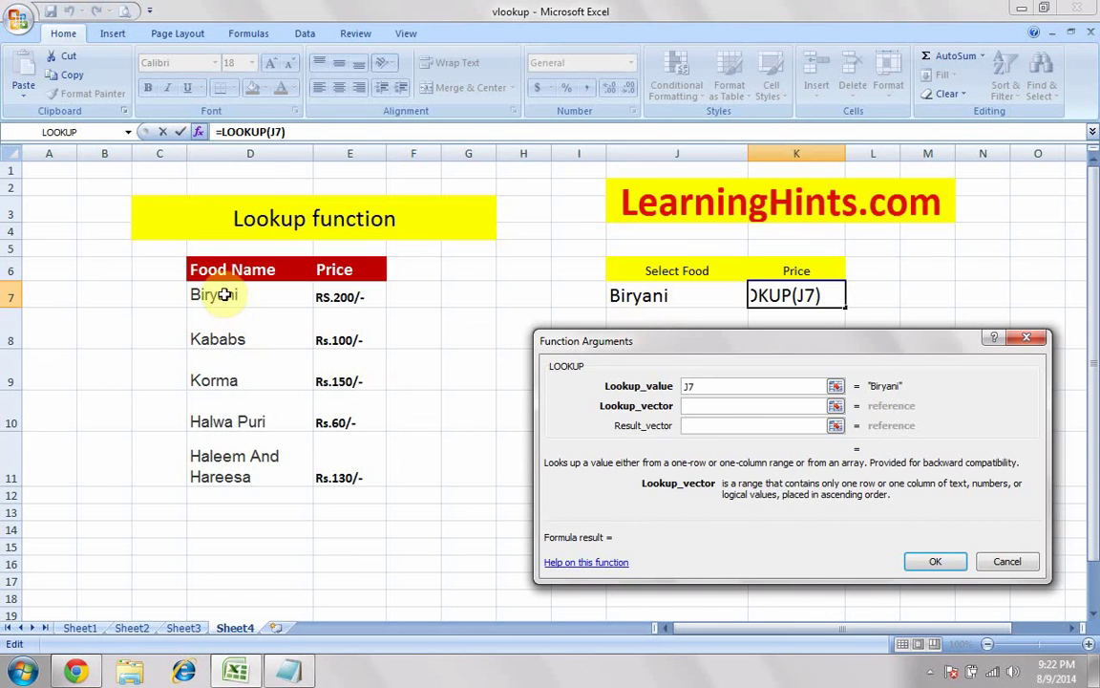
drag(225, 295, 235, 468)
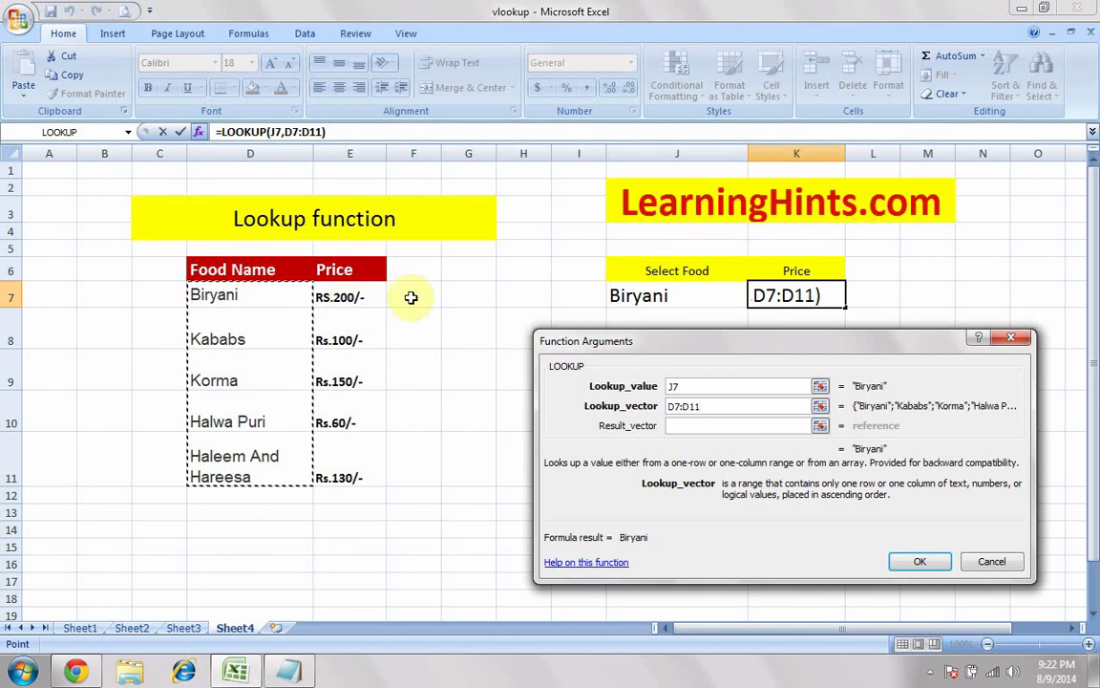
click(683, 426)
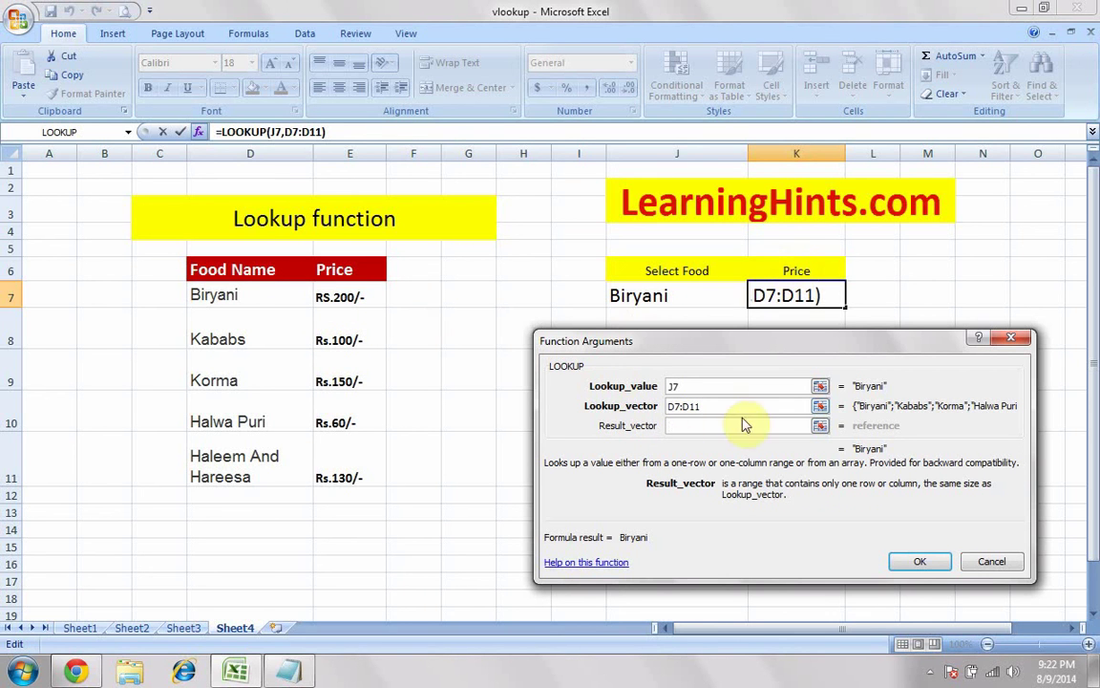
drag(354, 296, 356, 474)
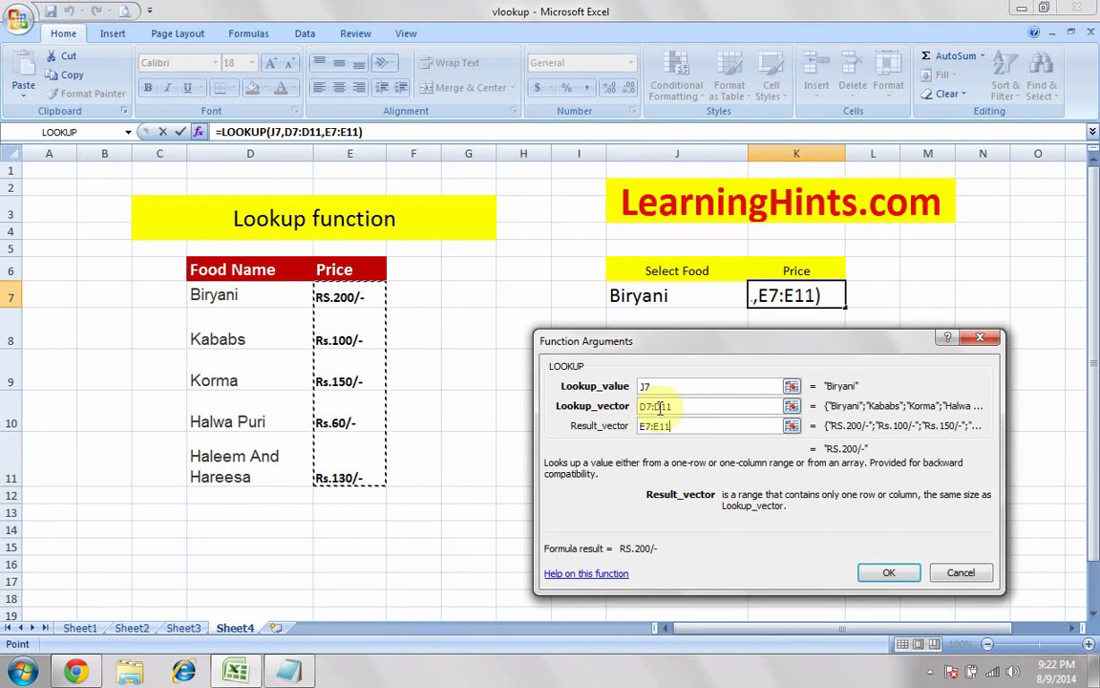
click(890, 572)
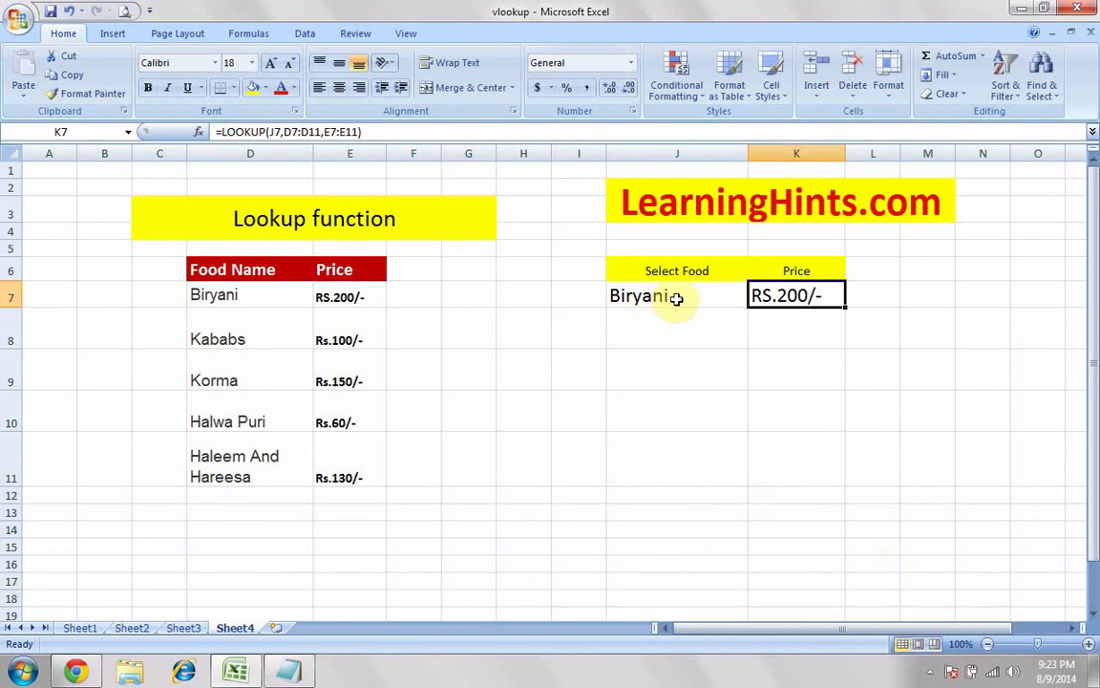
Test the price lookup by choosing Kababs and then Korma in the Select Food cell J7.
click(676, 298)
click(754, 298)
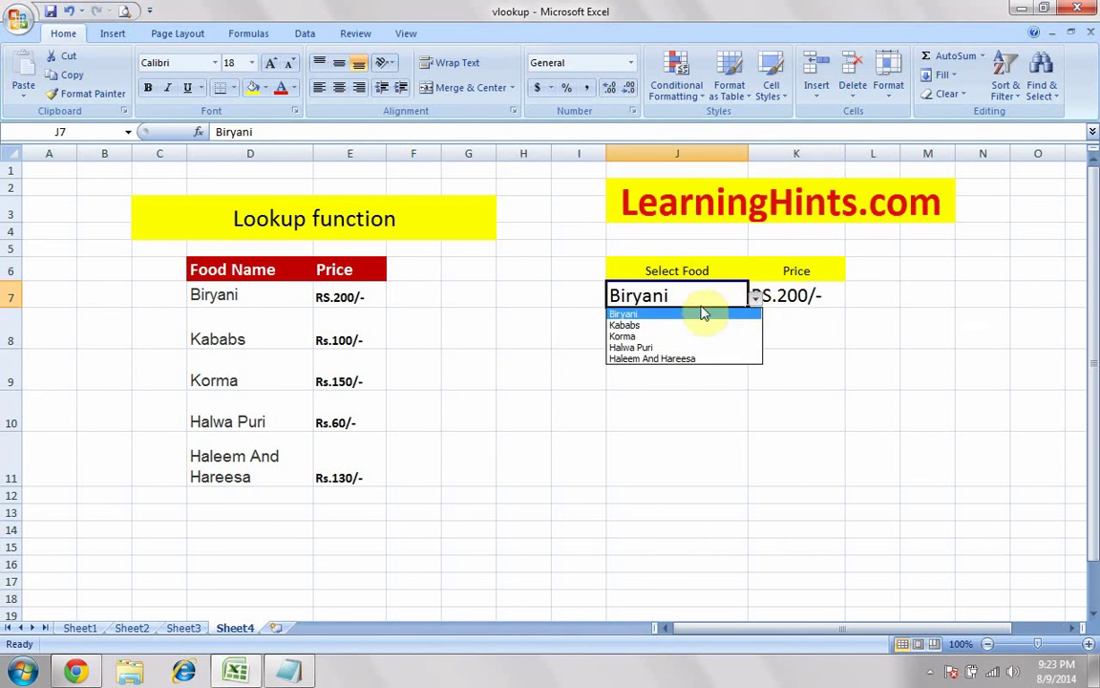
click(643, 327)
click(756, 297)
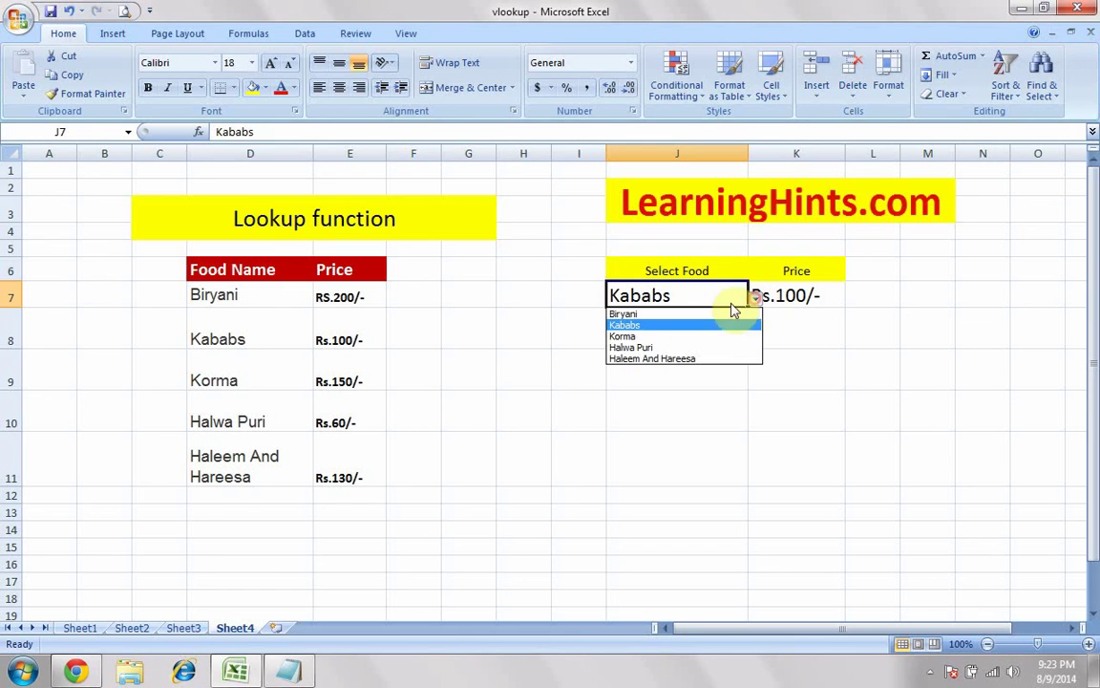
click(645, 337)
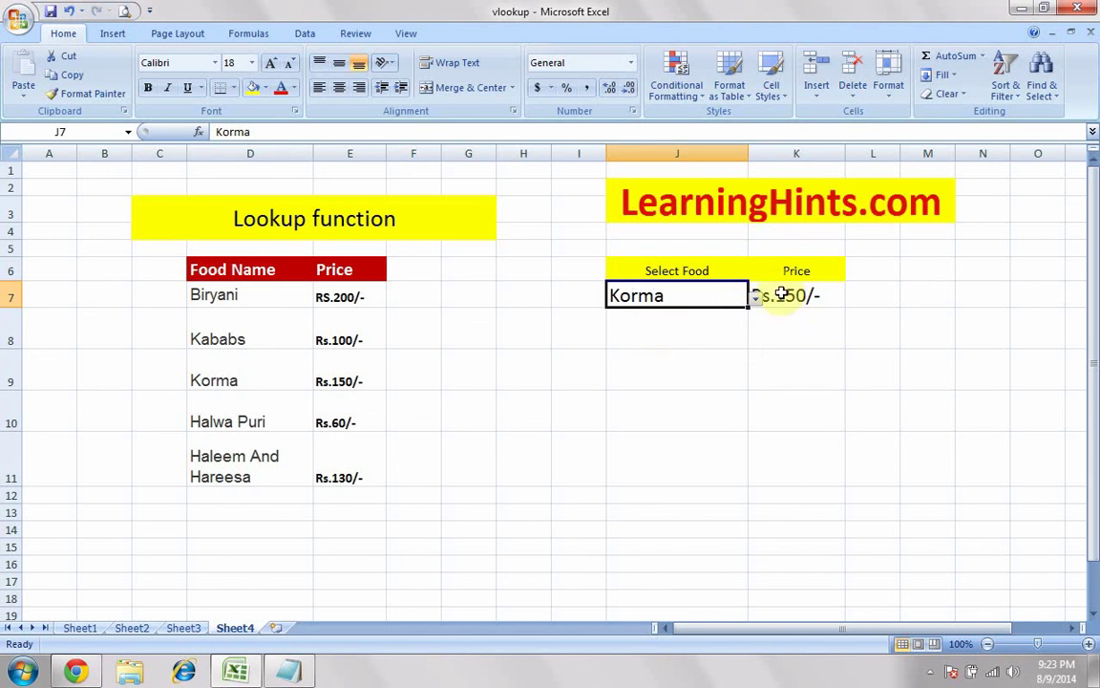
Widen columns J and K and centre the looked-up price in K7 horizontally.
drag(750, 154, 792, 153)
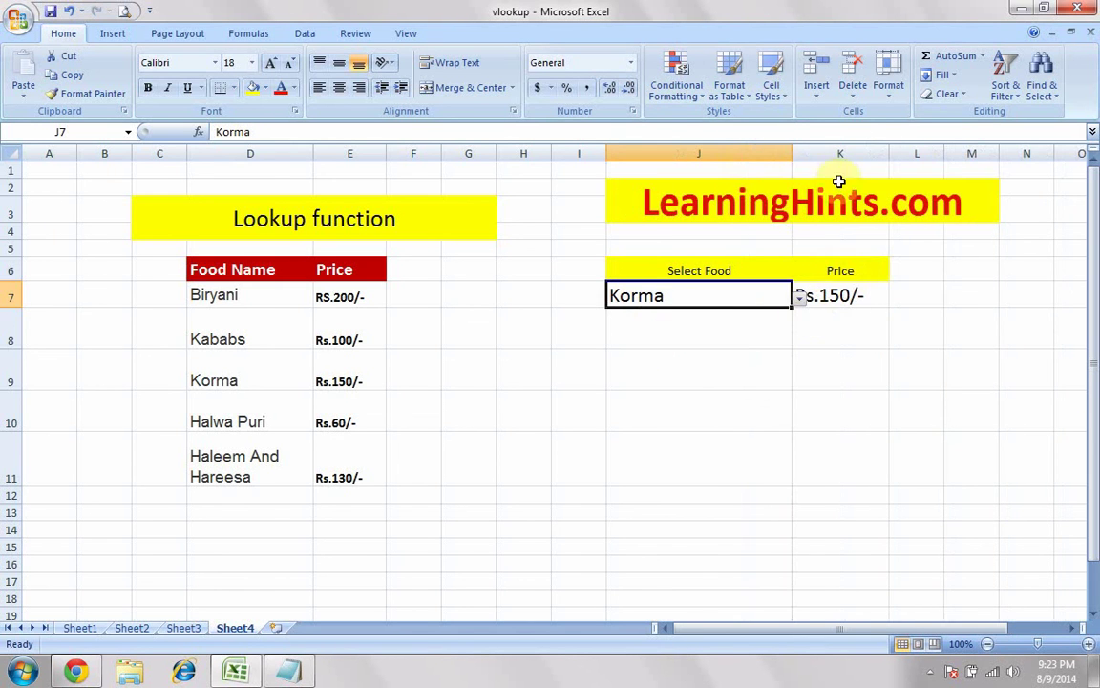
drag(889, 153, 982, 170)
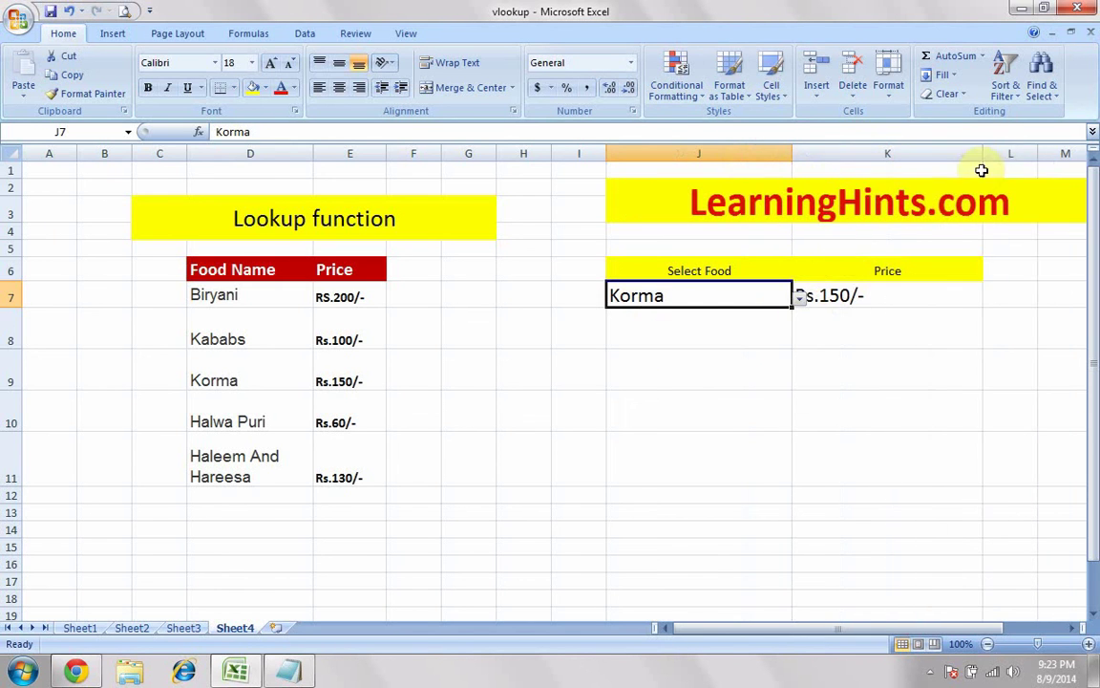
click(834, 289)
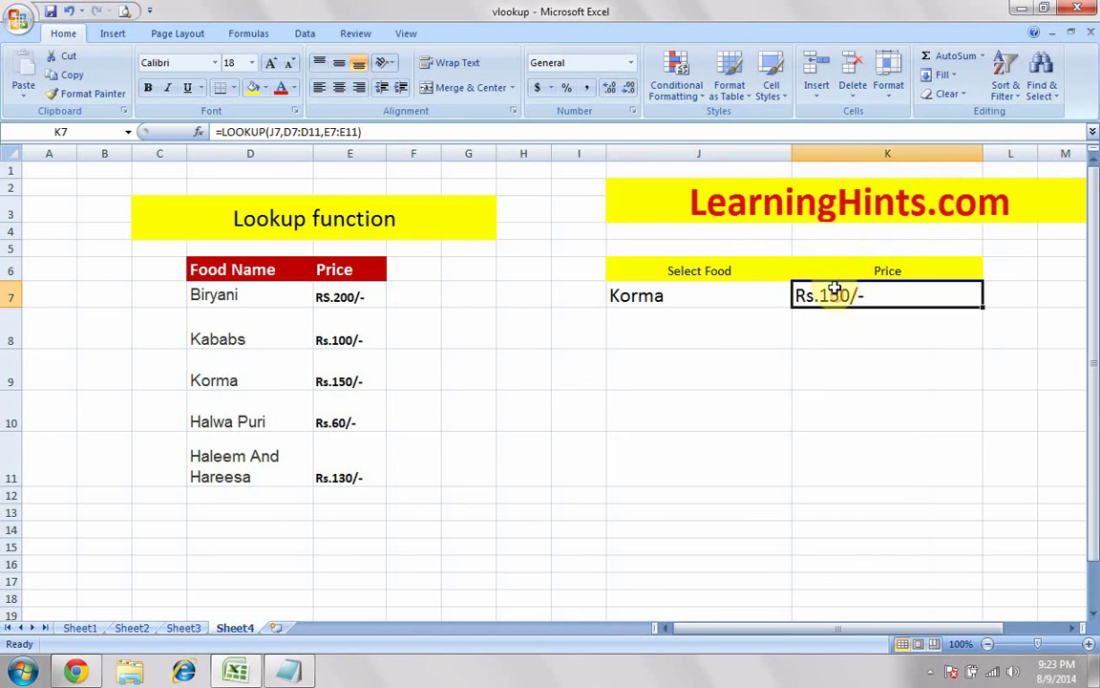
click(340, 88)
Choose Halwa Puri in the Select Food cell J7 to test its looked-up price.
click(697, 292)
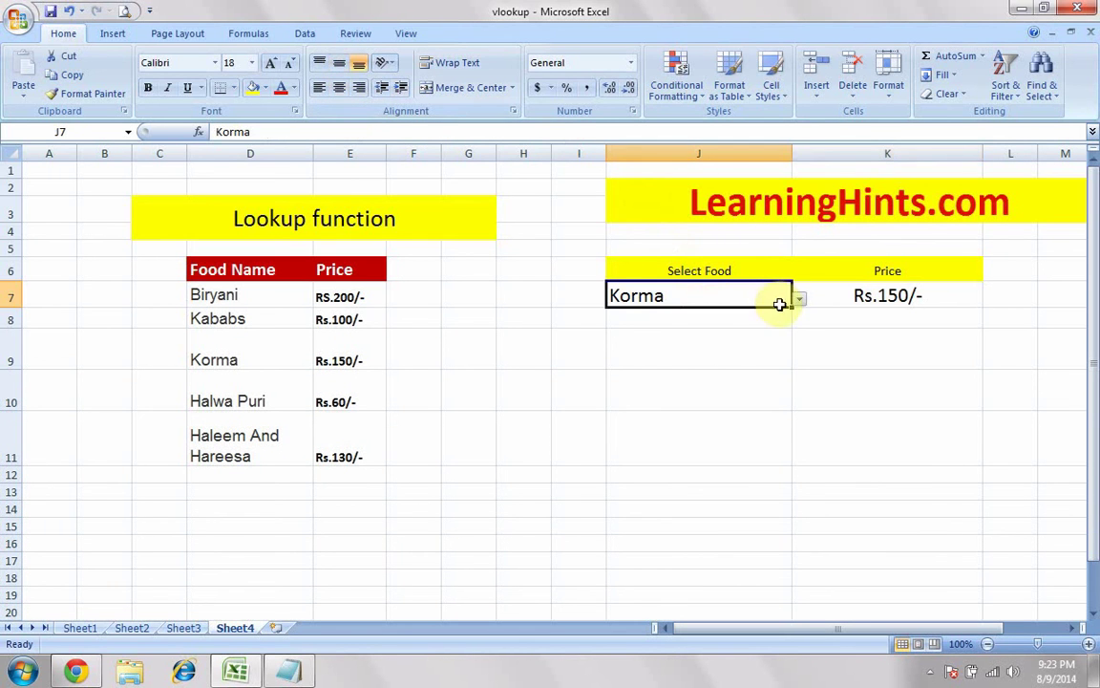
click(800, 300)
click(646, 347)
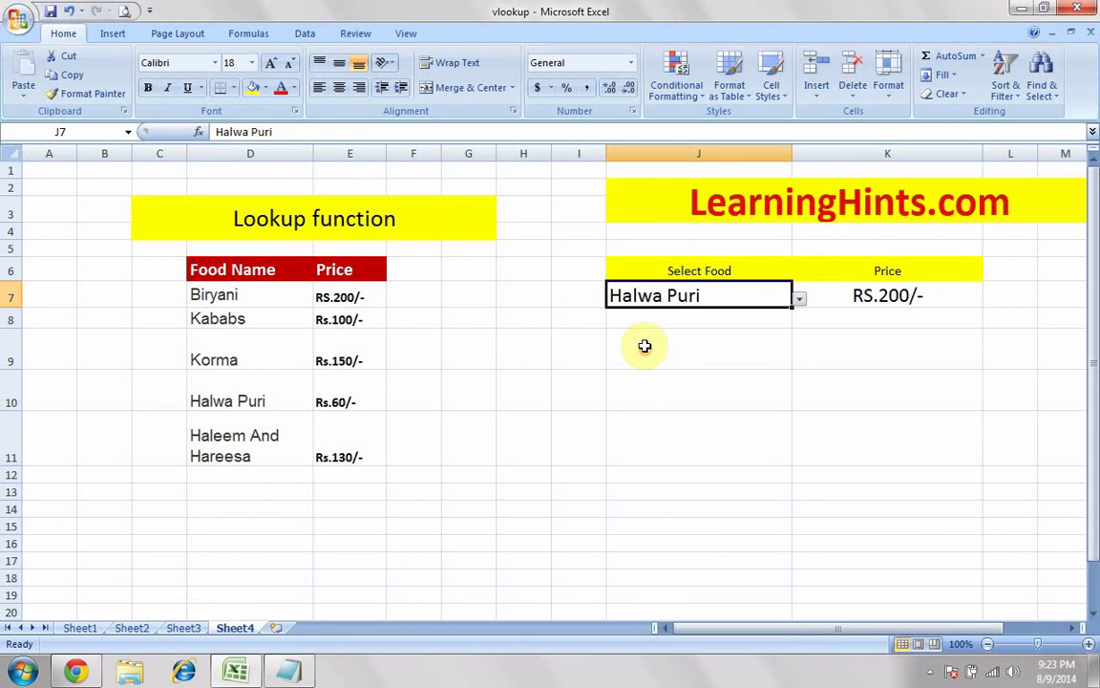